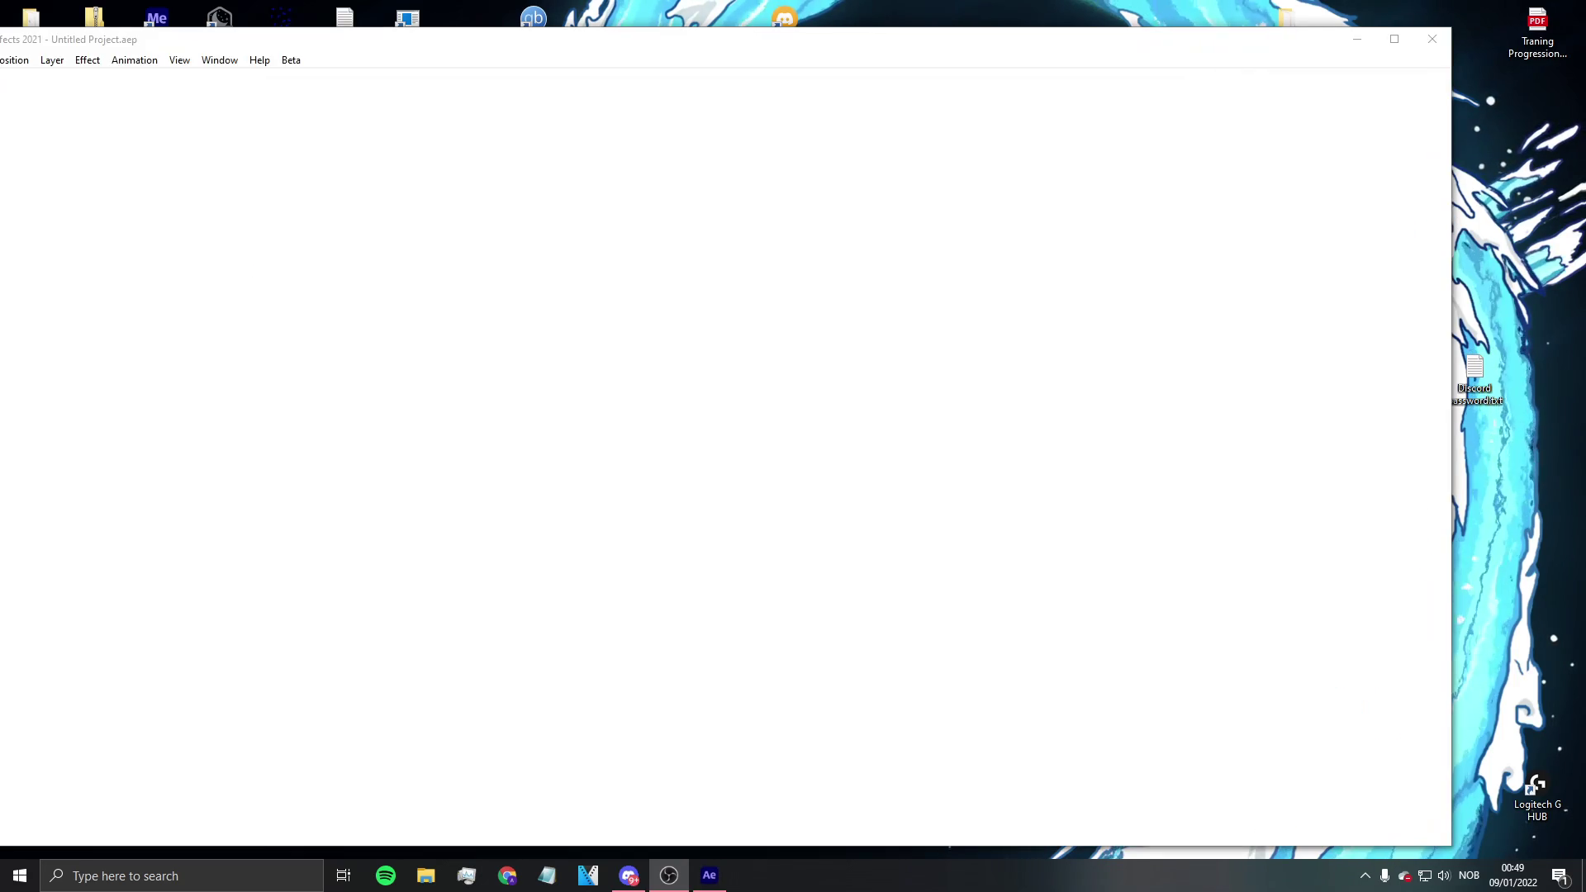
# Step: Maximize After Effects, dismiss the disk cache warning, and start a new 1920x1080 60 fps Comp 1
pyautogui.click(1393, 41)
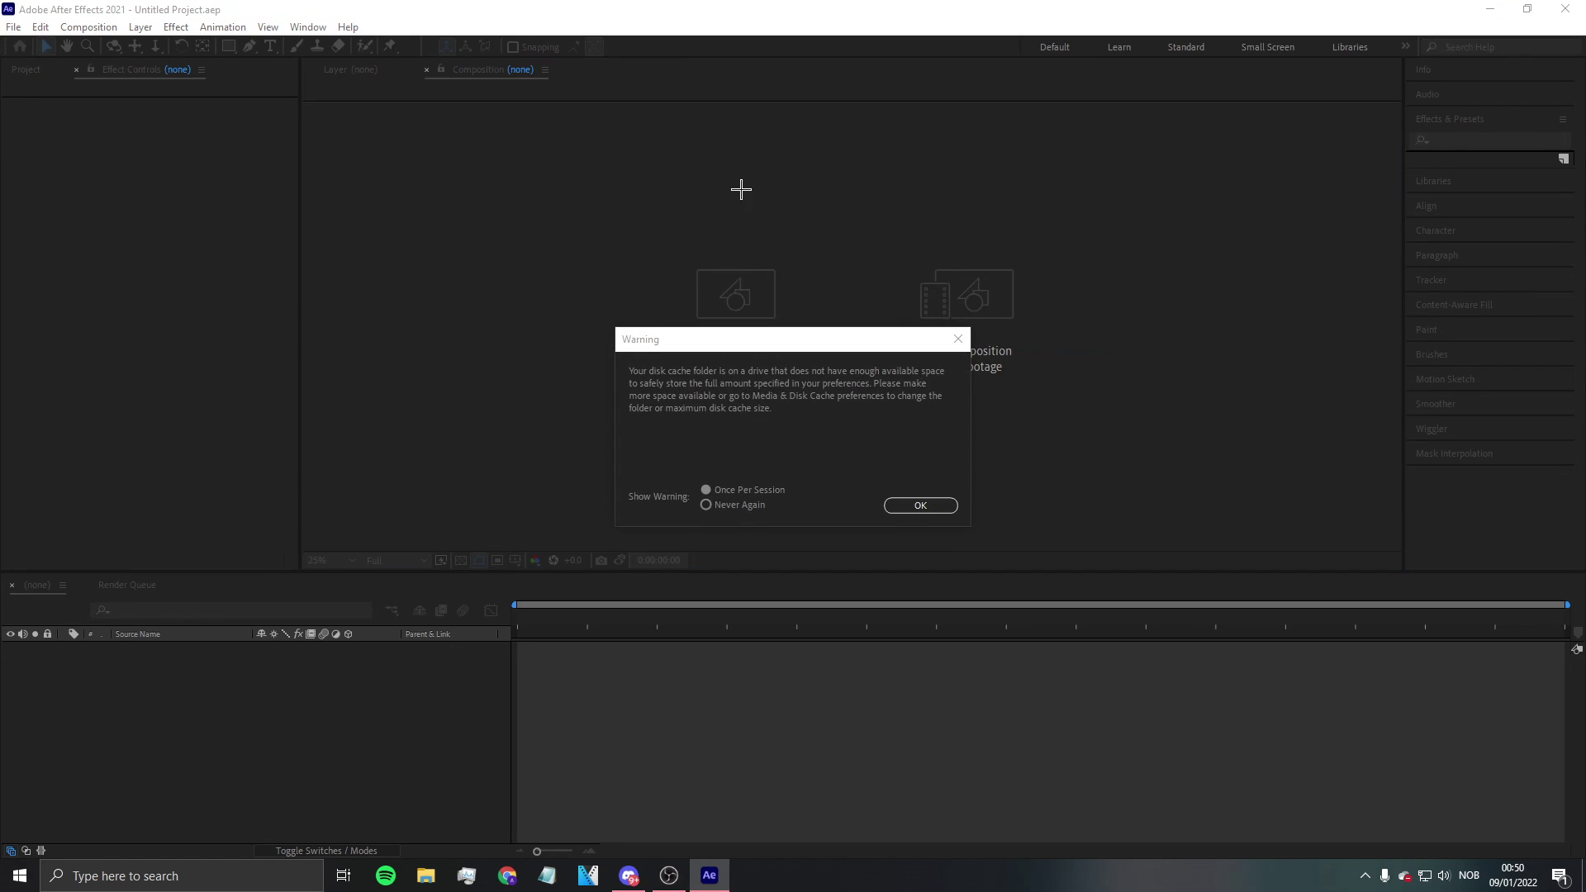
pyautogui.click(918, 507)
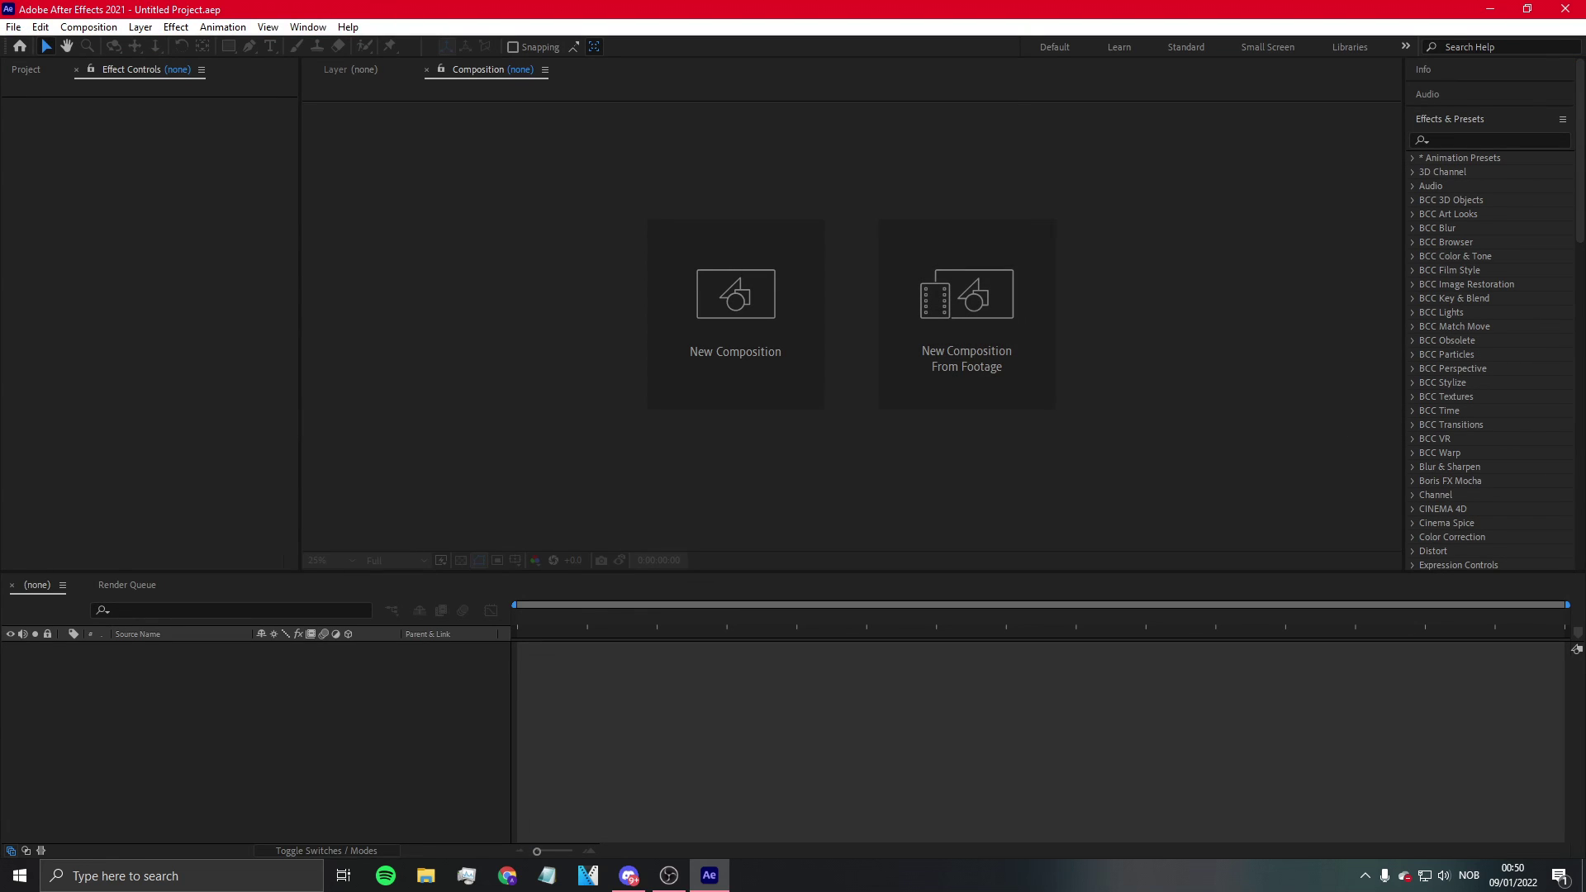
pyautogui.hotkey('alt', 'Tab')
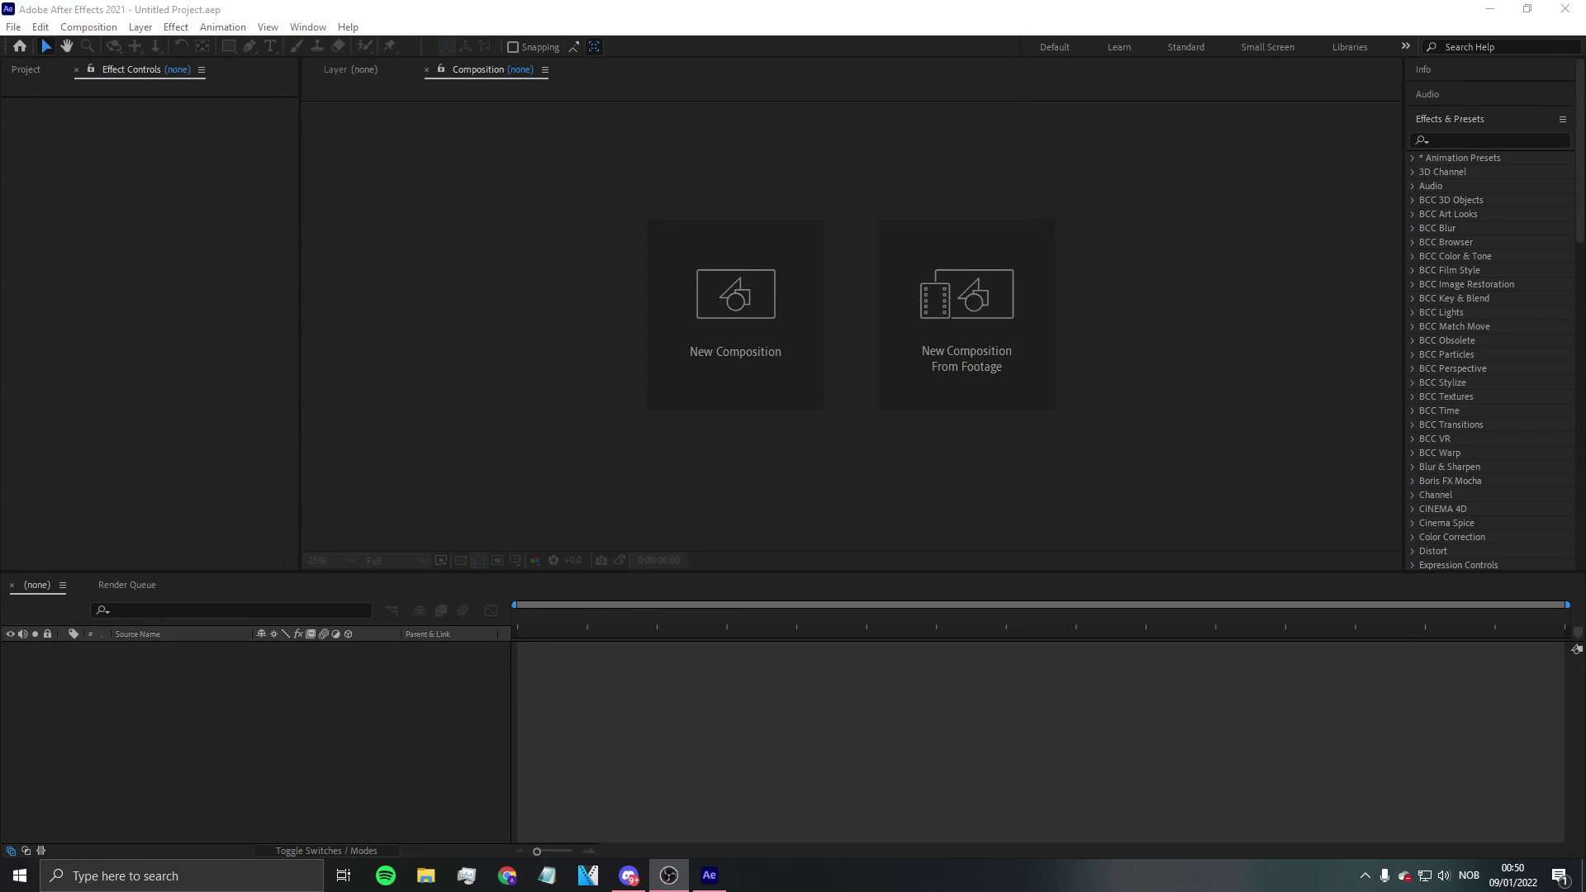
pyautogui.hotkey('ctrl', 'n')
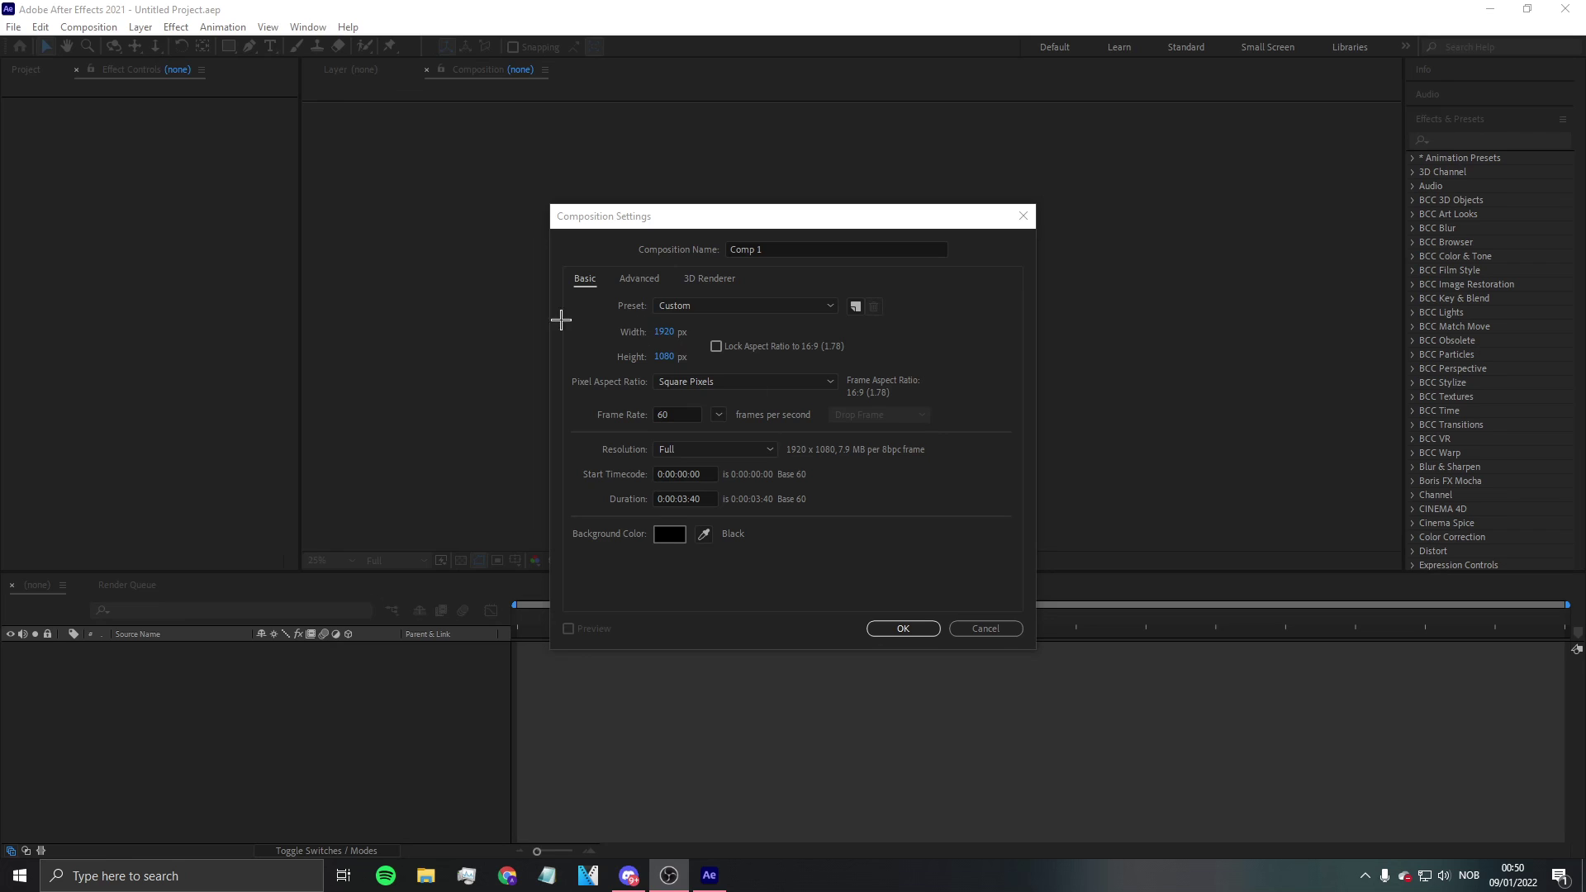
# Step: Cancel the Comp 1 settings, reopen New Composition to edit Duration, then cancel again
pyautogui.click(991, 629)
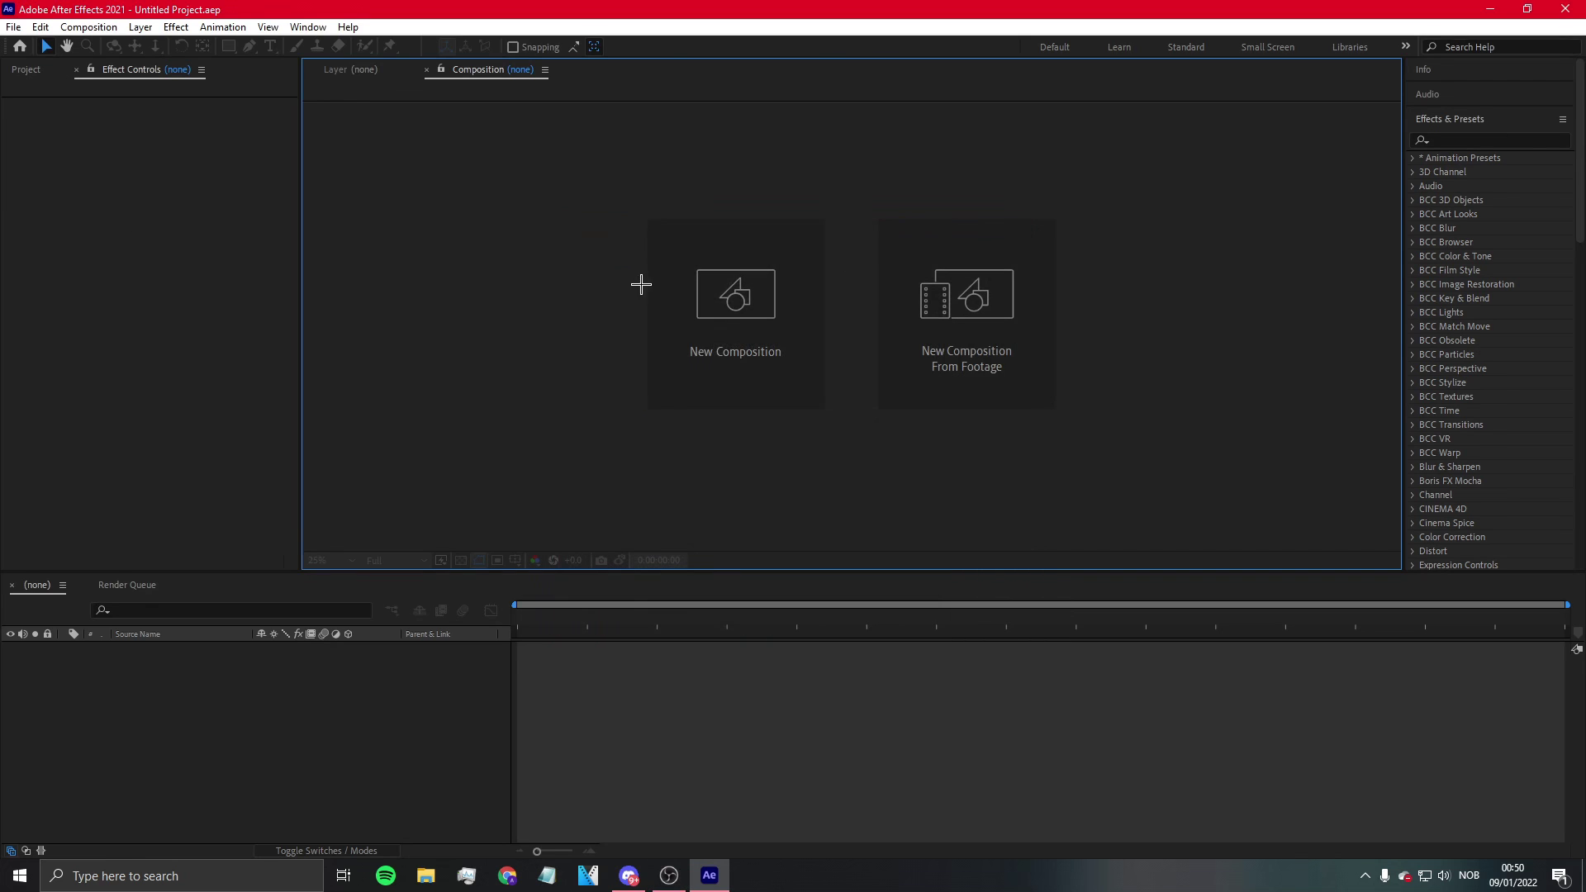
pyautogui.click(694, 314)
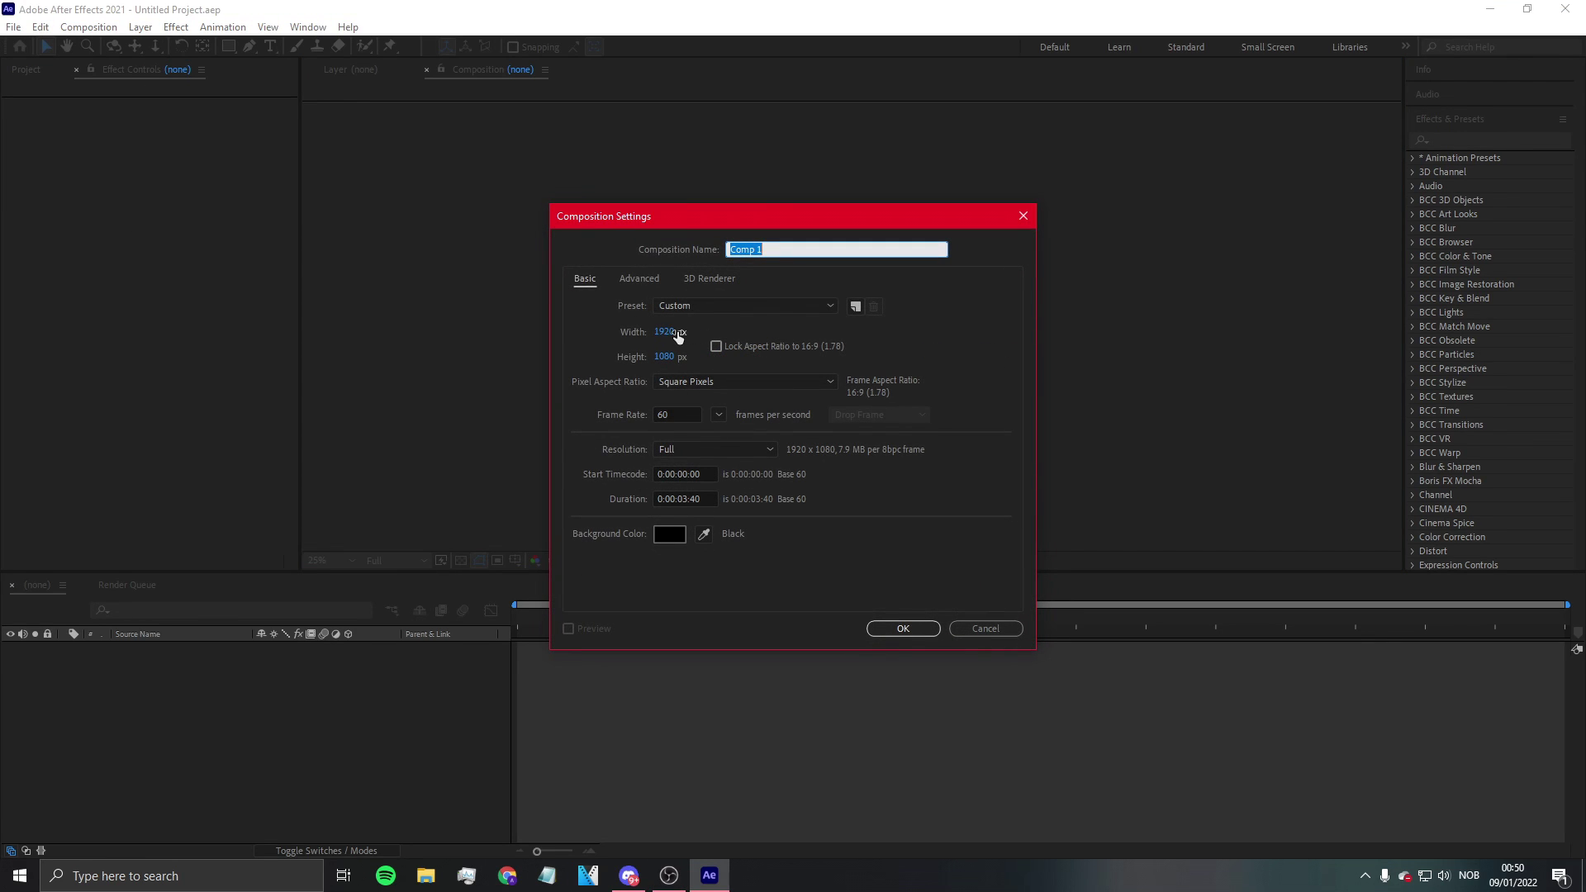
pyautogui.click(688, 499)
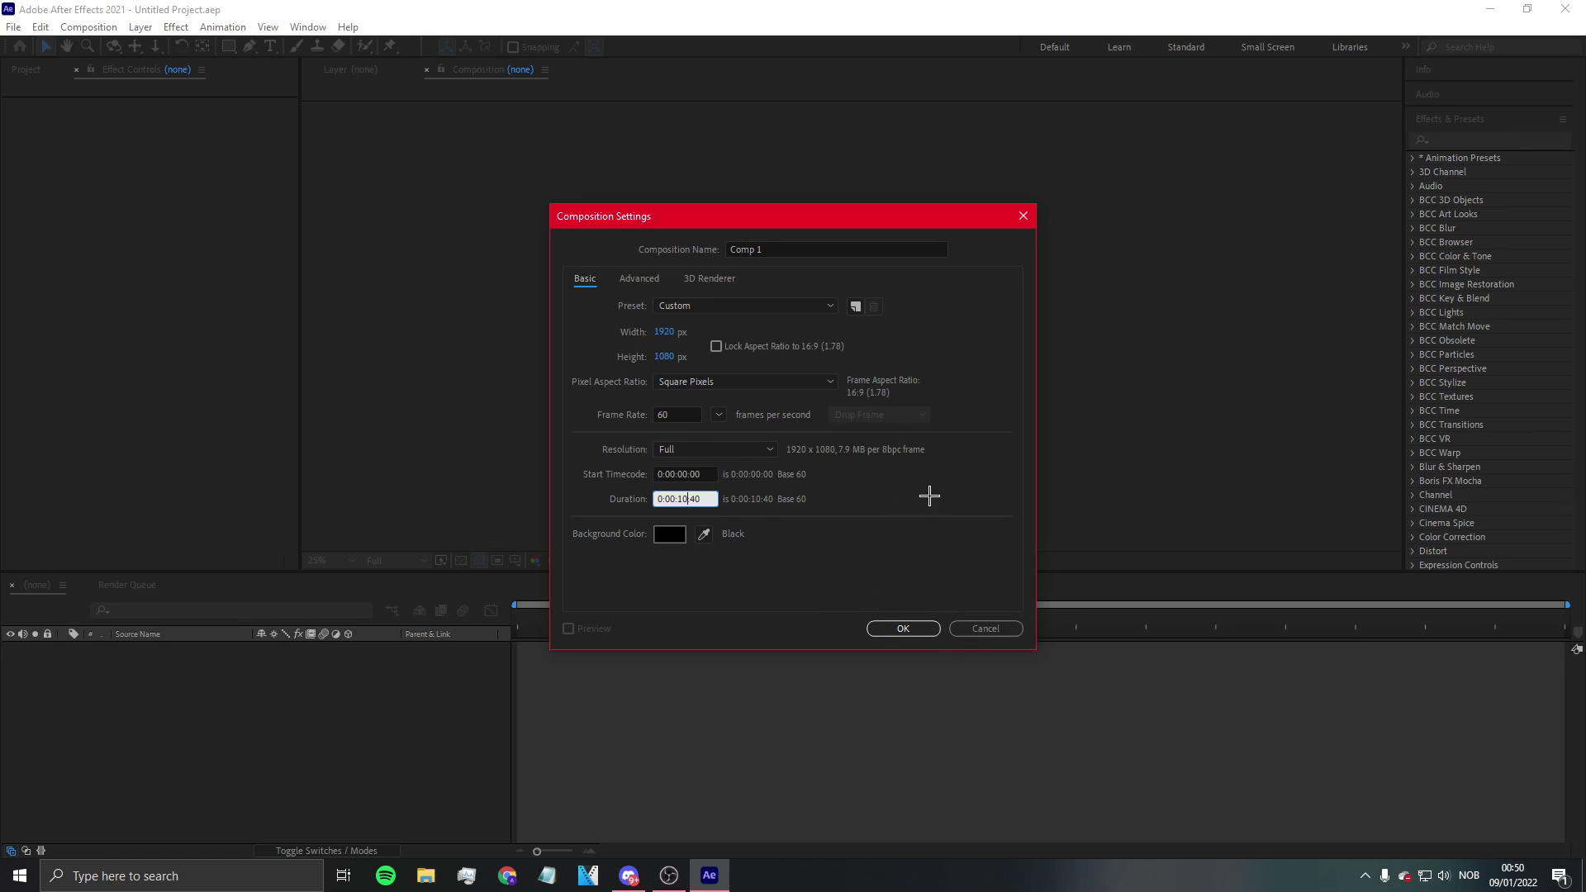
pyautogui.click(992, 628)
pyautogui.click(13, 27)
# Step: Bring up the Open Project browser, reposition it, and go up to the drive root
pyautogui.click(59, 64)
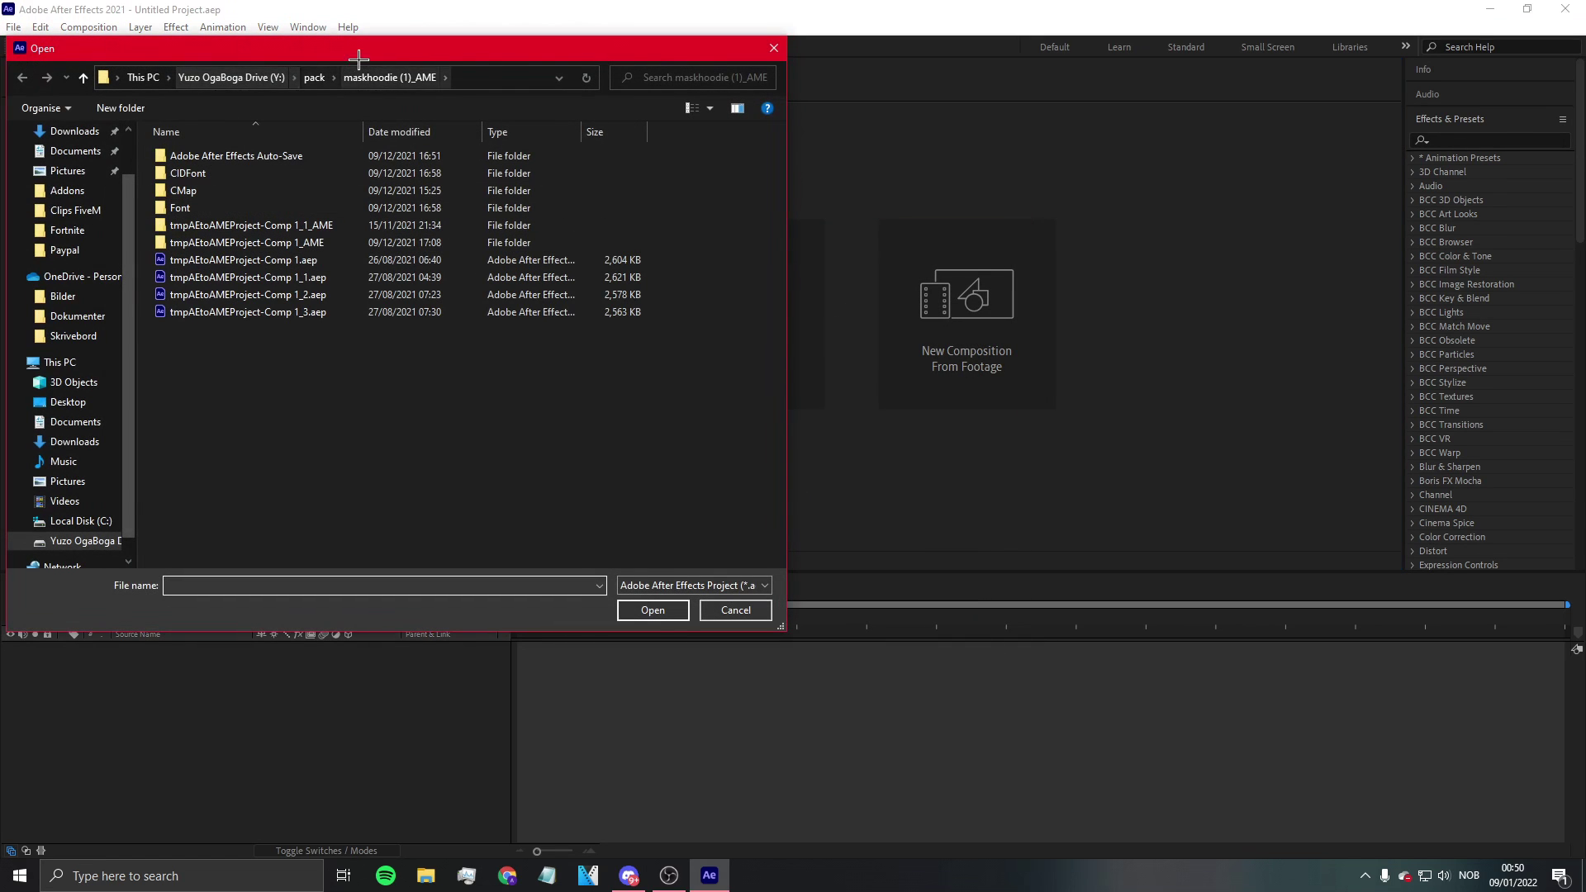
pyautogui.moveTo(353, 36); pyautogui.dragTo(883, 90)
pyautogui.click(795, 117)
pyautogui.moveTo(1008, 87); pyautogui.dragTo(598, 76)
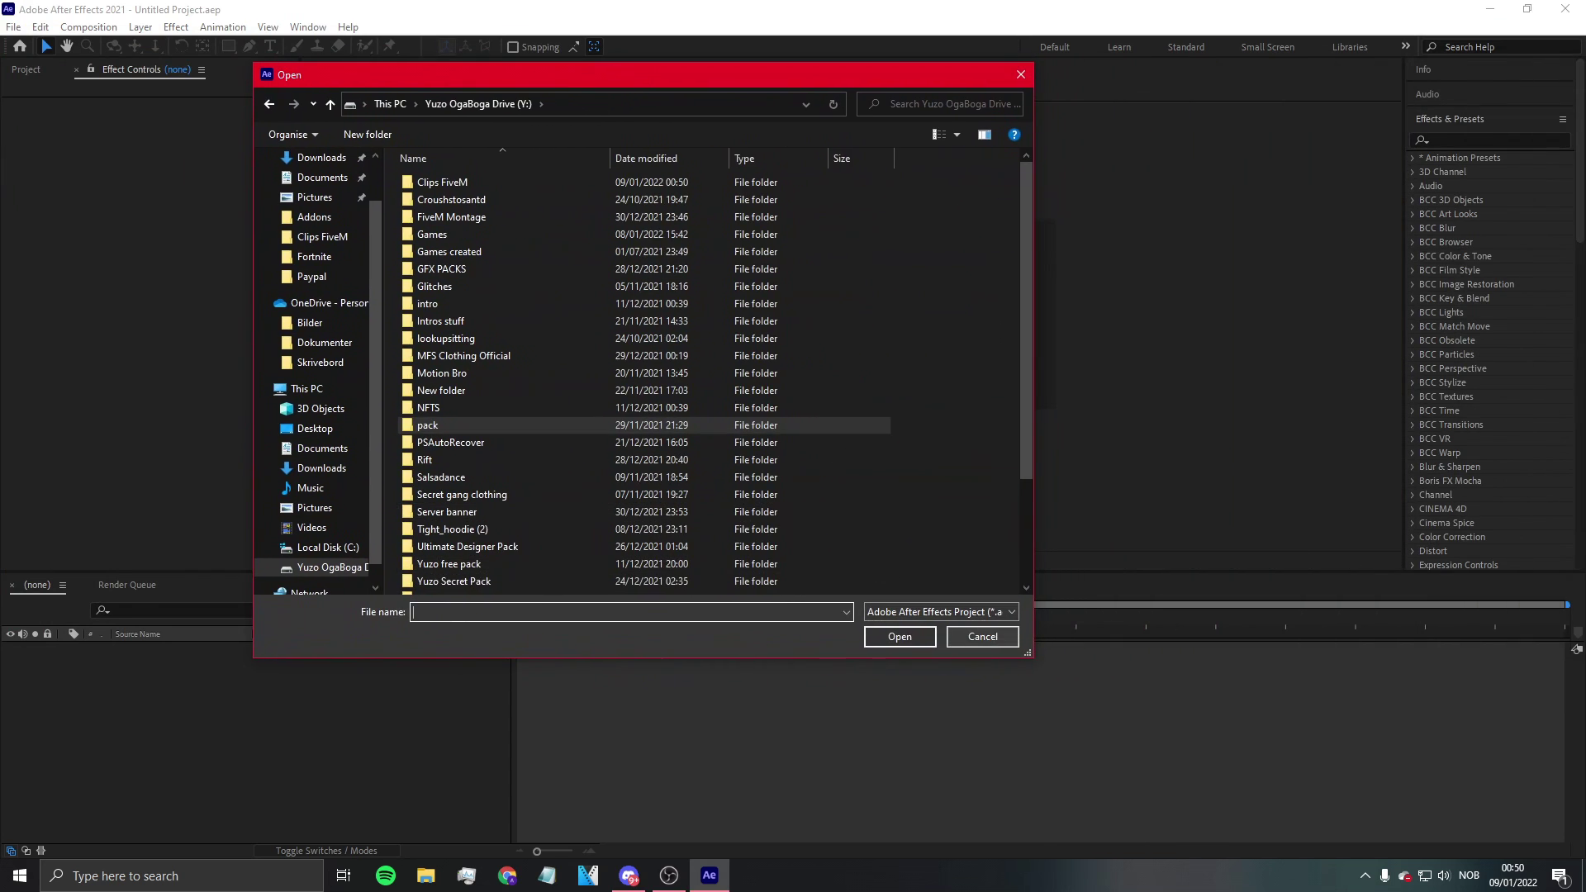
pyautogui.hotkey('alt', 'Tab')
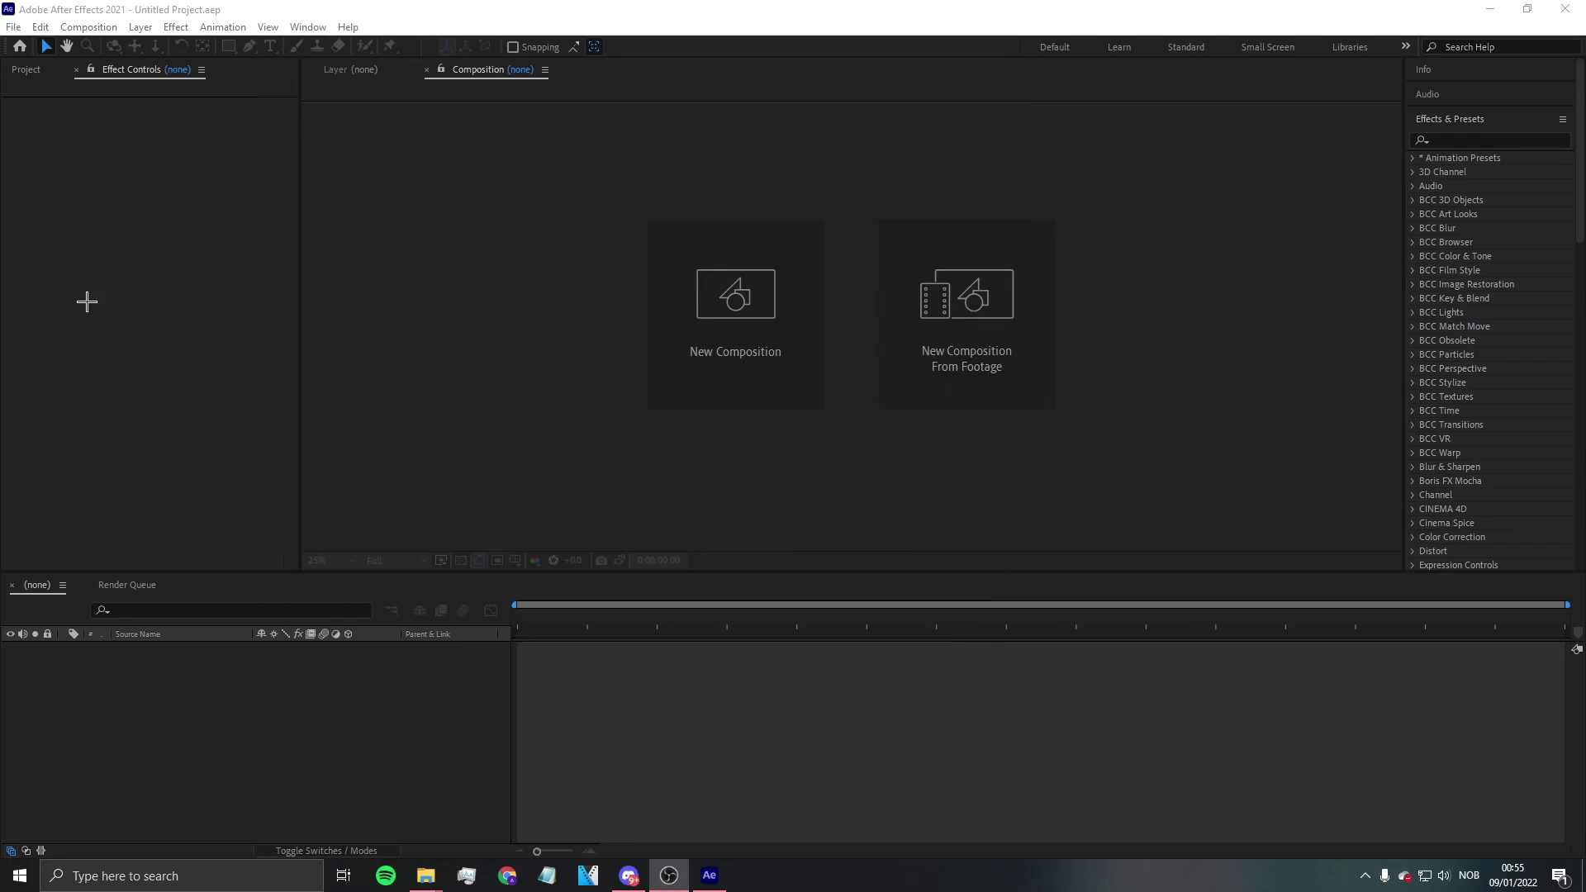
# Step: Browse This PC to Yuzo's Tape Intro Tutorial and open YuzoTapeIntro.aep
pyautogui.click(14, 27)
pyautogui.click(53, 63)
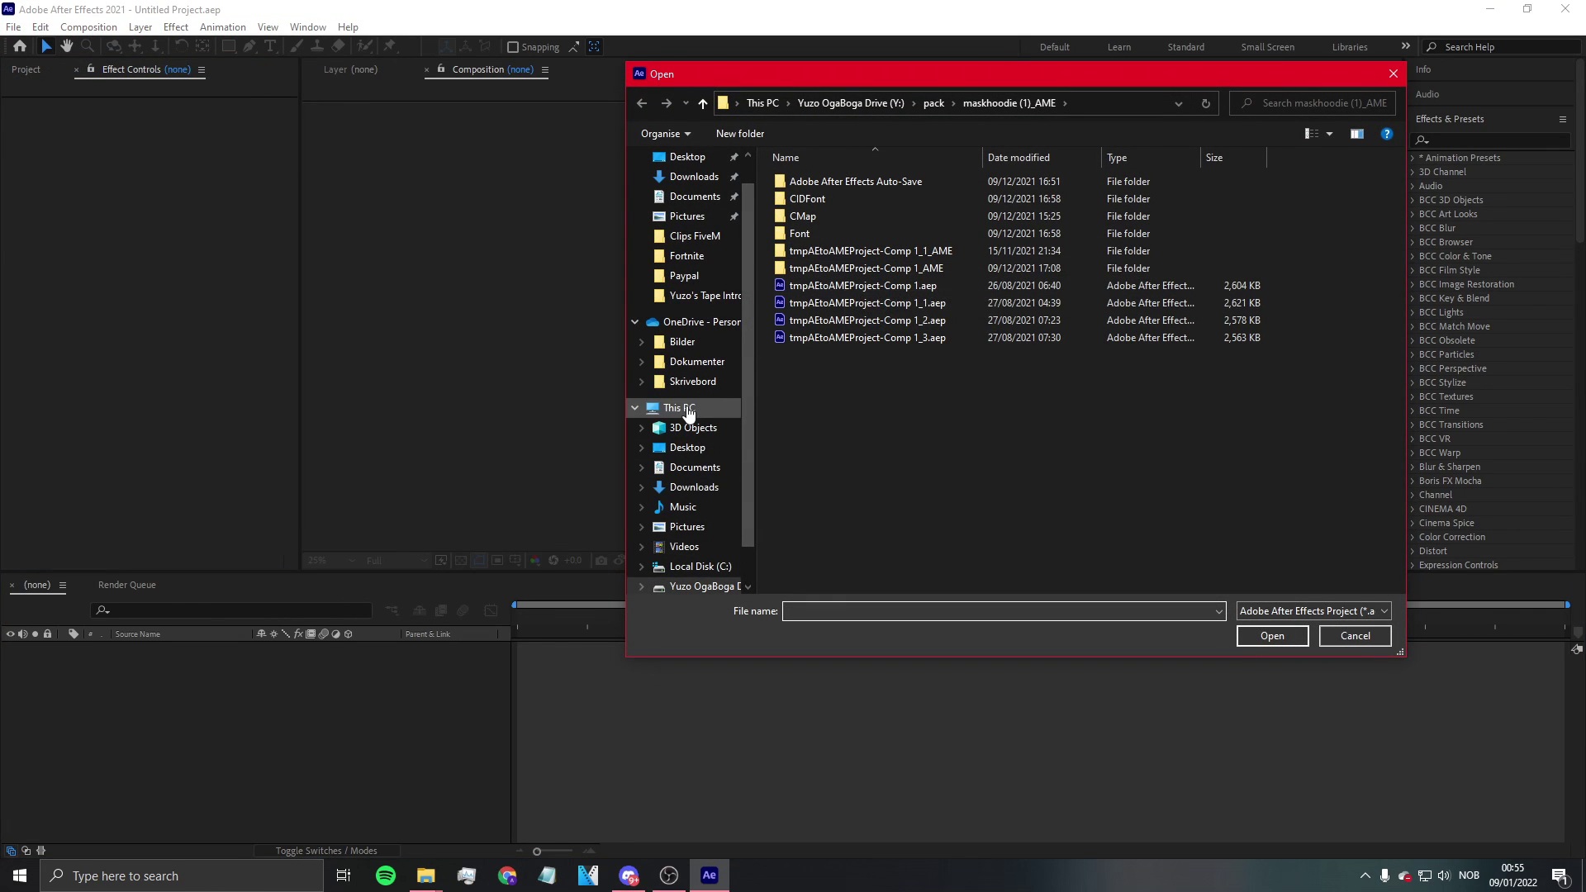
pyautogui.click(688, 411)
pyautogui.doubleClick(1042, 367)
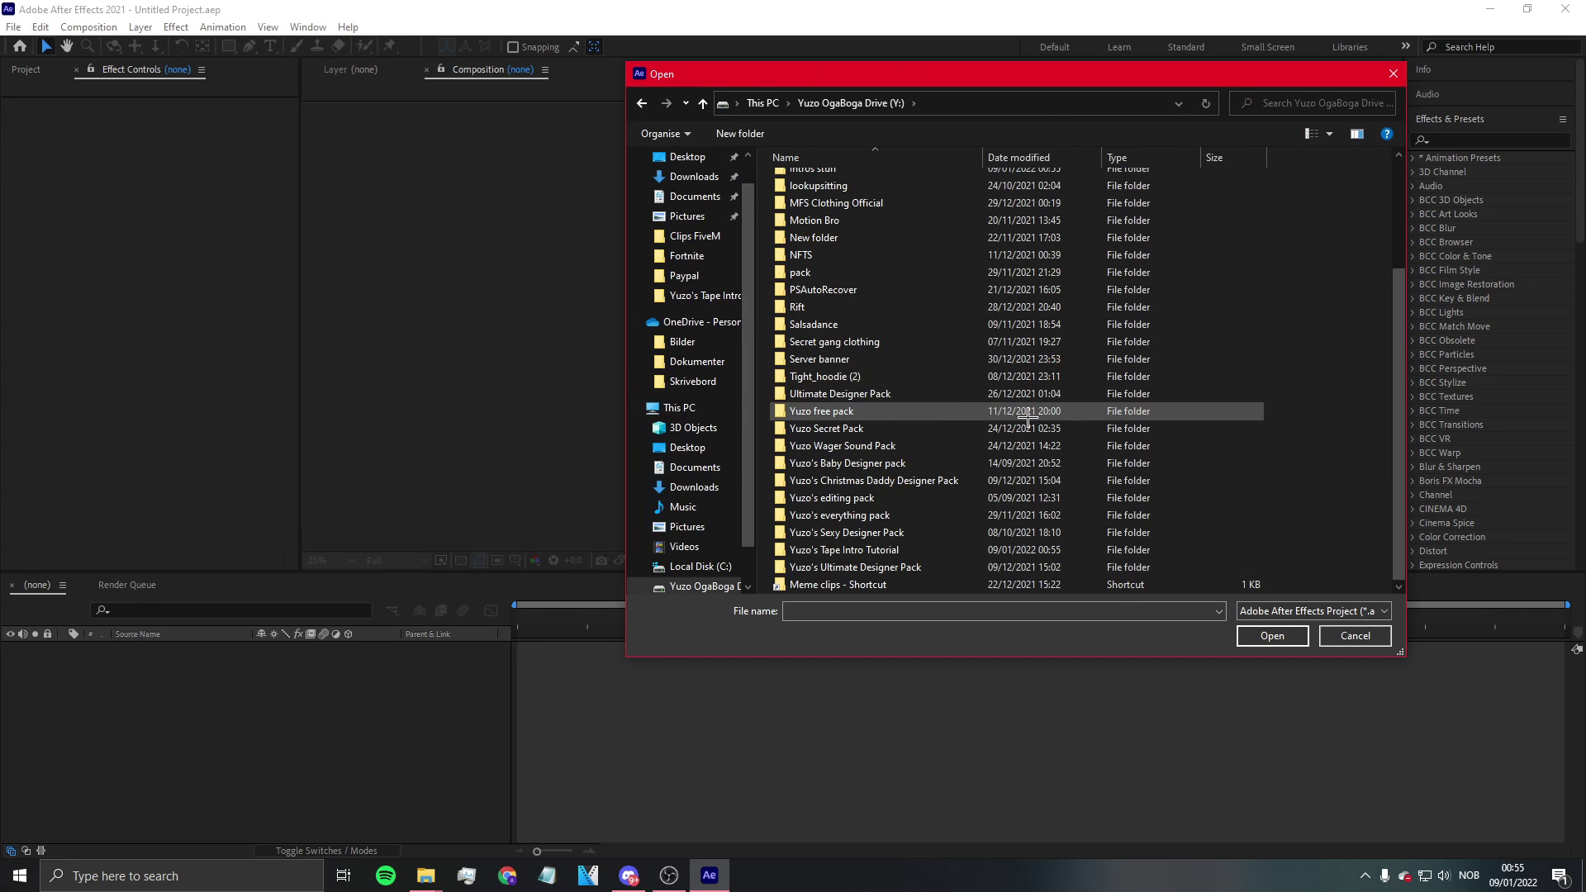
pyautogui.doubleClick(843, 549)
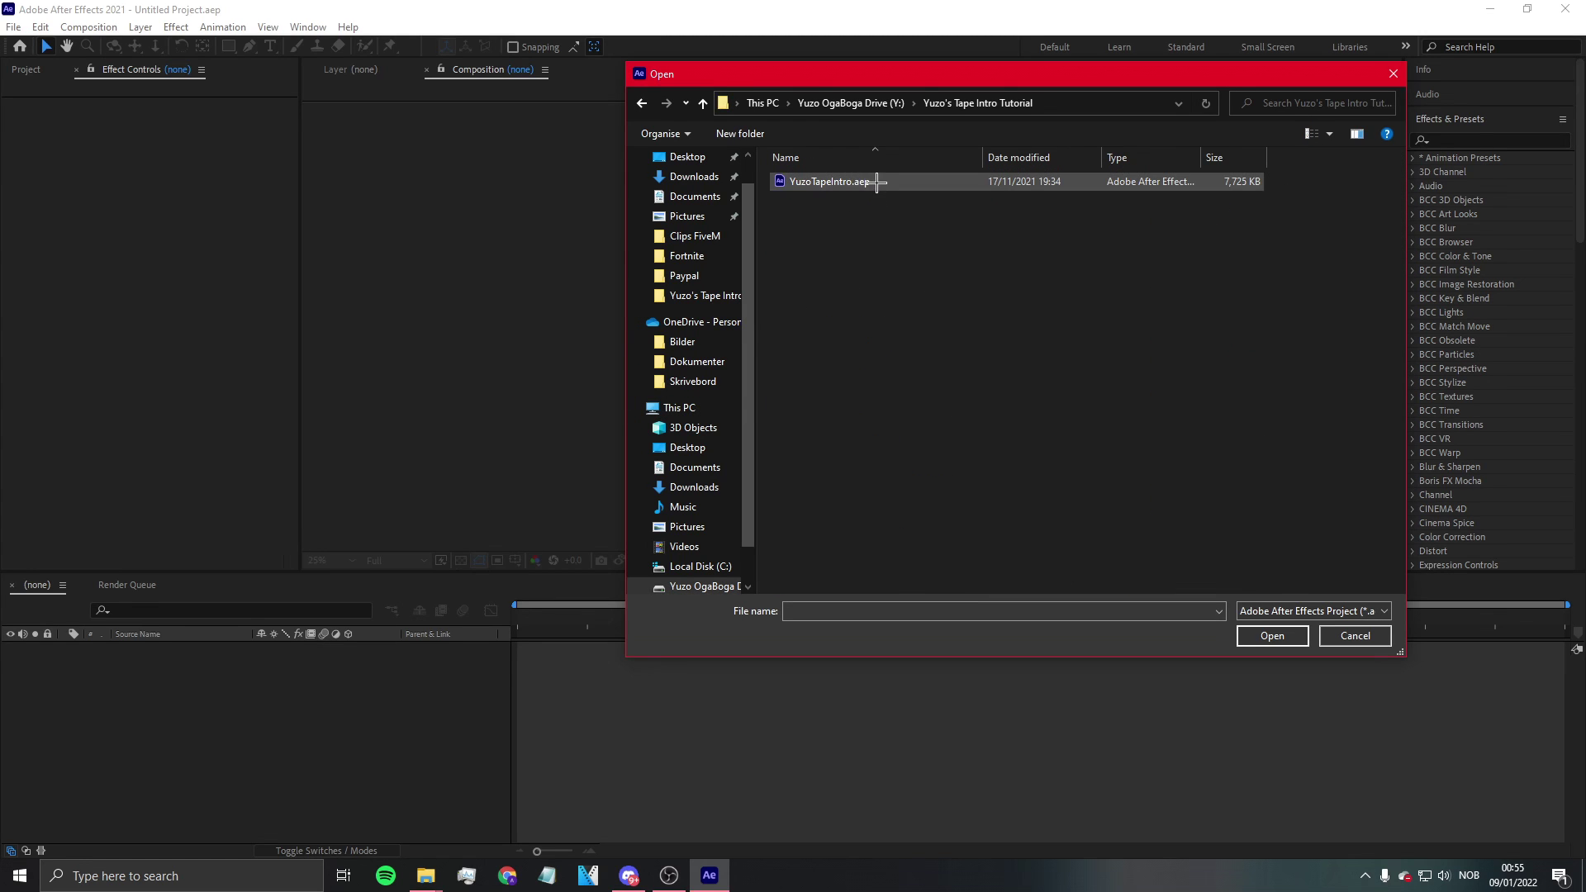
pyautogui.click(868, 182)
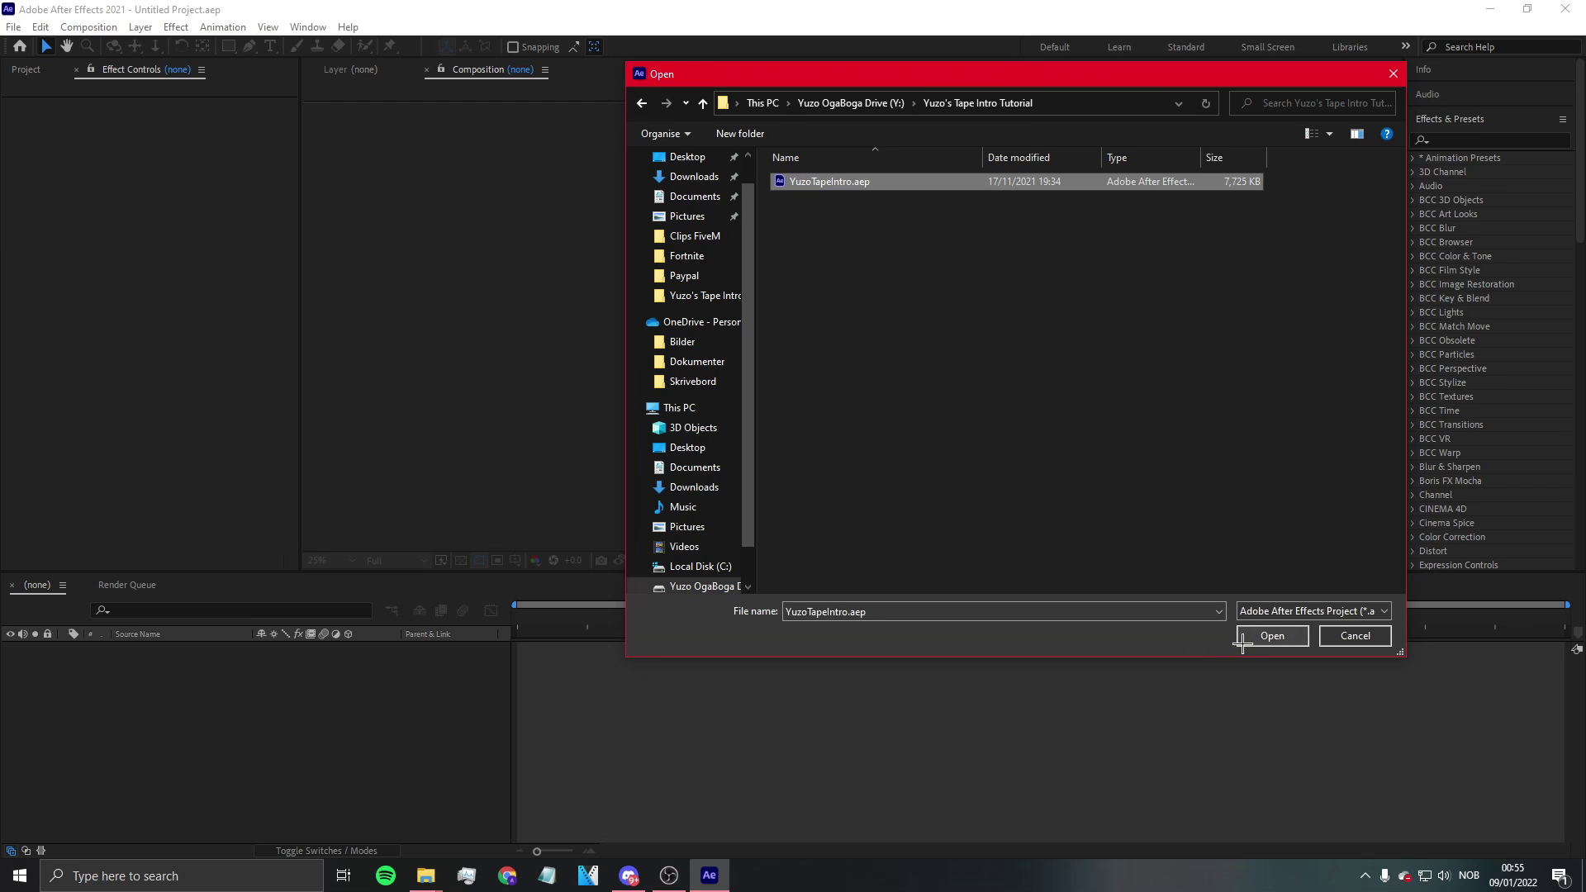
pyautogui.click(1273, 636)
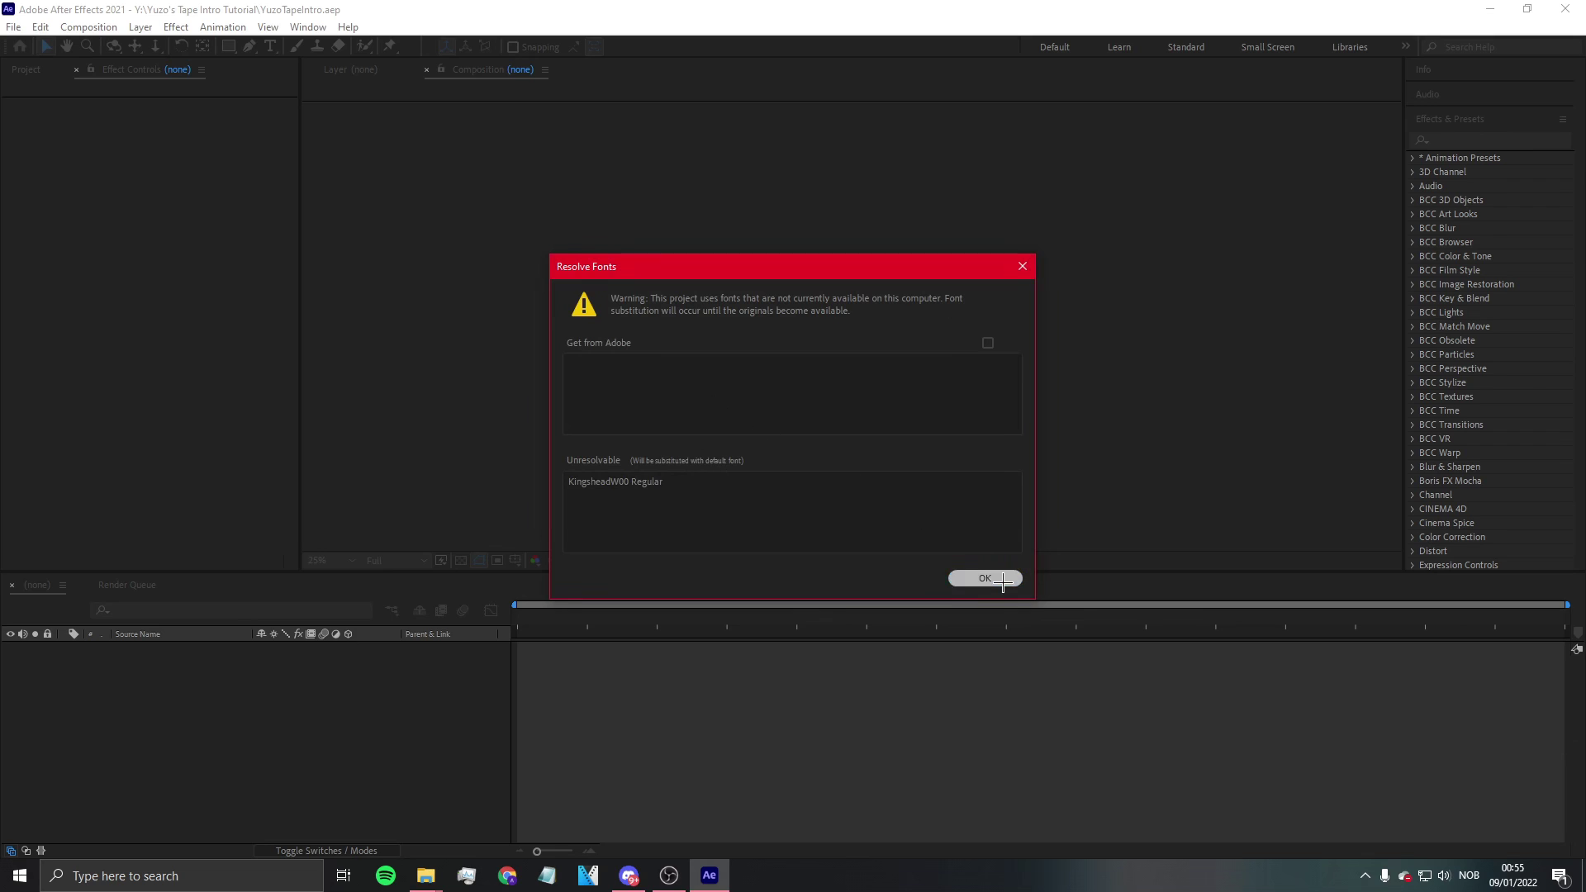
# Step: Dismiss the missing-font and missing-file warnings, search for NZXT CAM, and return the playhead to the start
pyautogui.click(985, 577)
pyautogui.click(928, 459)
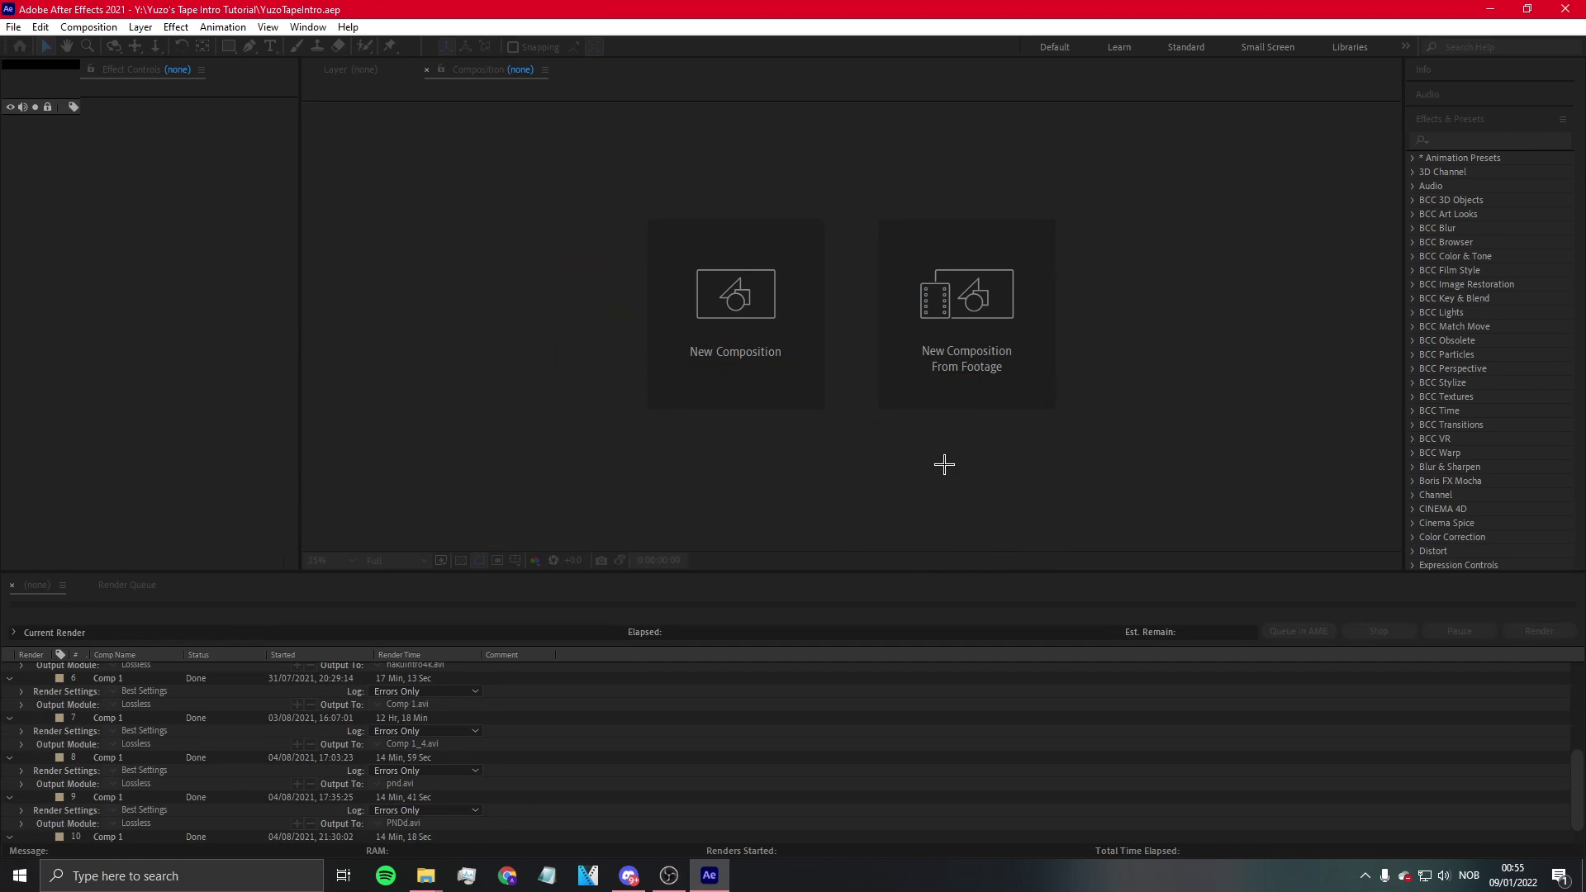
pyautogui.moveTo(800, 615); pyautogui.dragTo(471, 615)
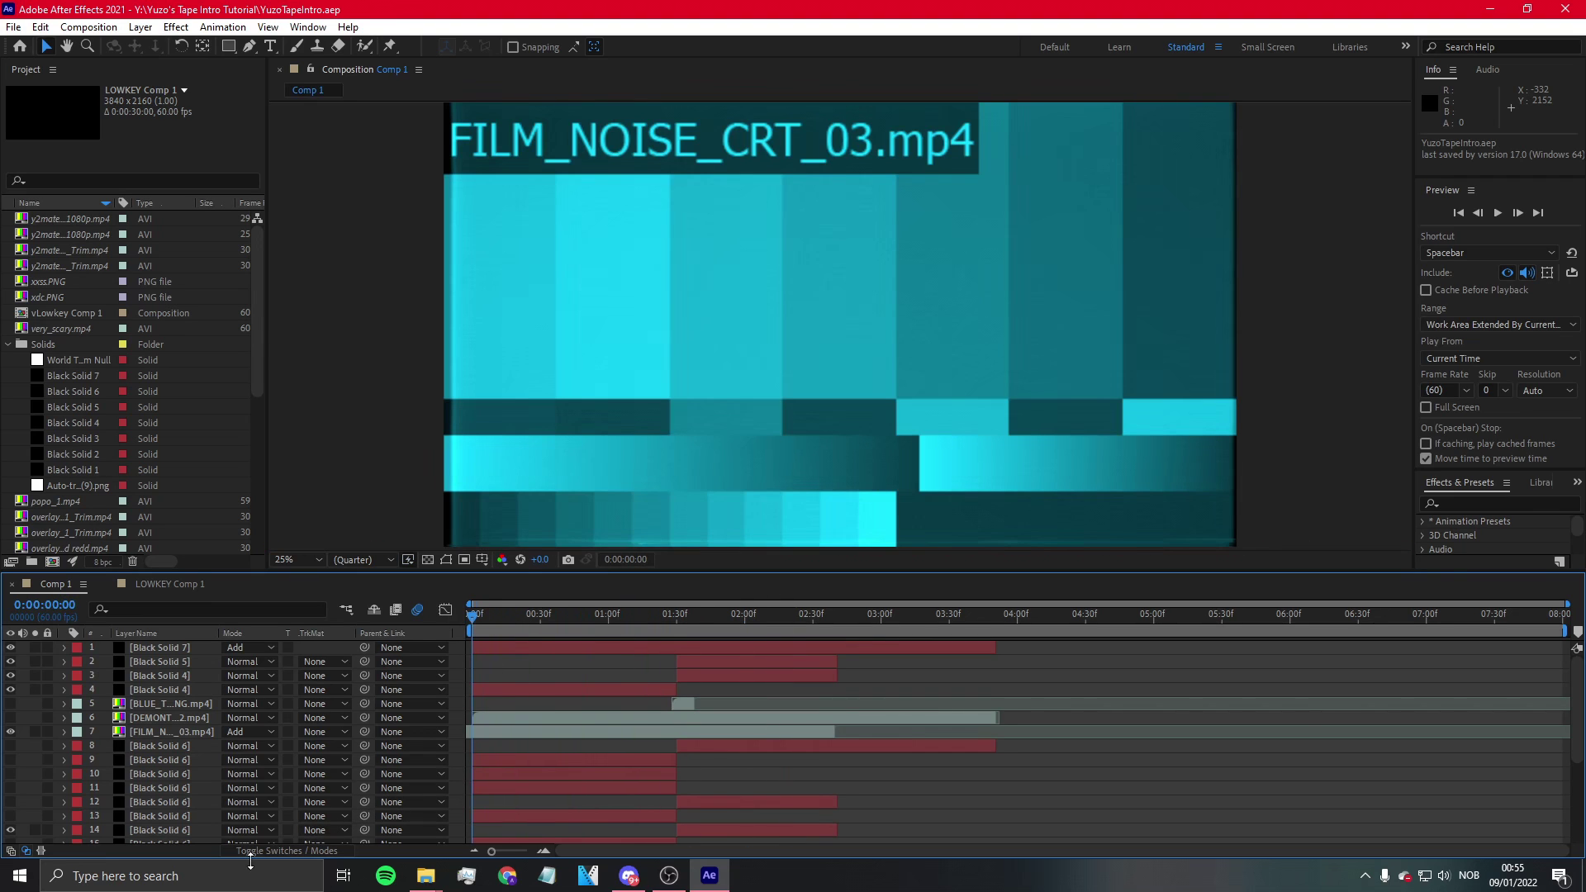
pyautogui.click(251, 864)
pyautogui.write('nzx')
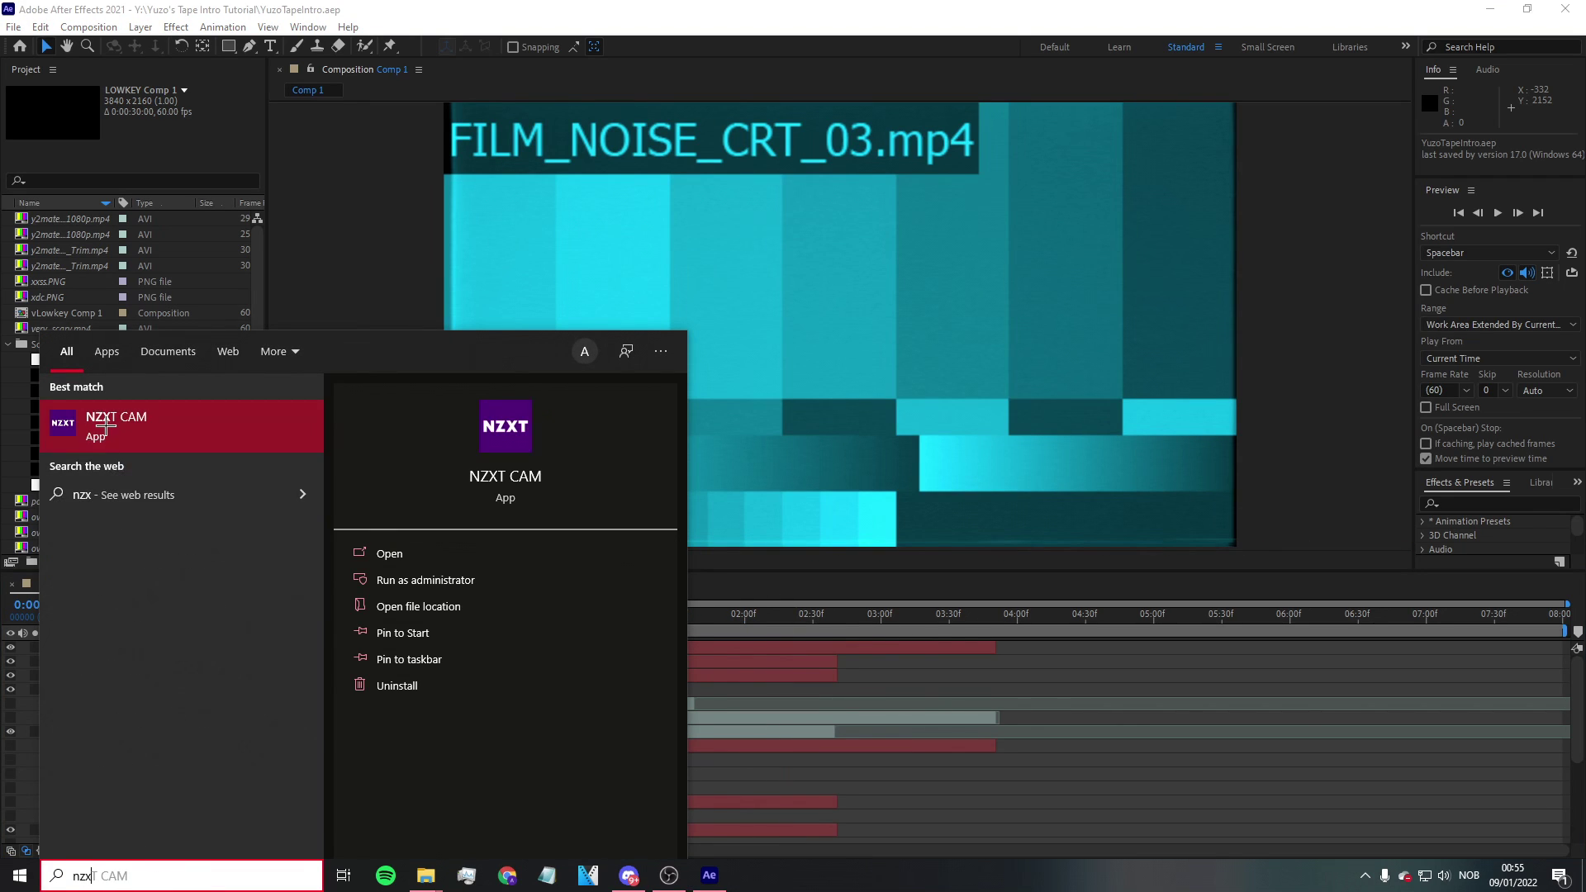
pyautogui.press('Escape')
pyautogui.moveTo(472, 616); pyautogui.dragTo(432, 618)
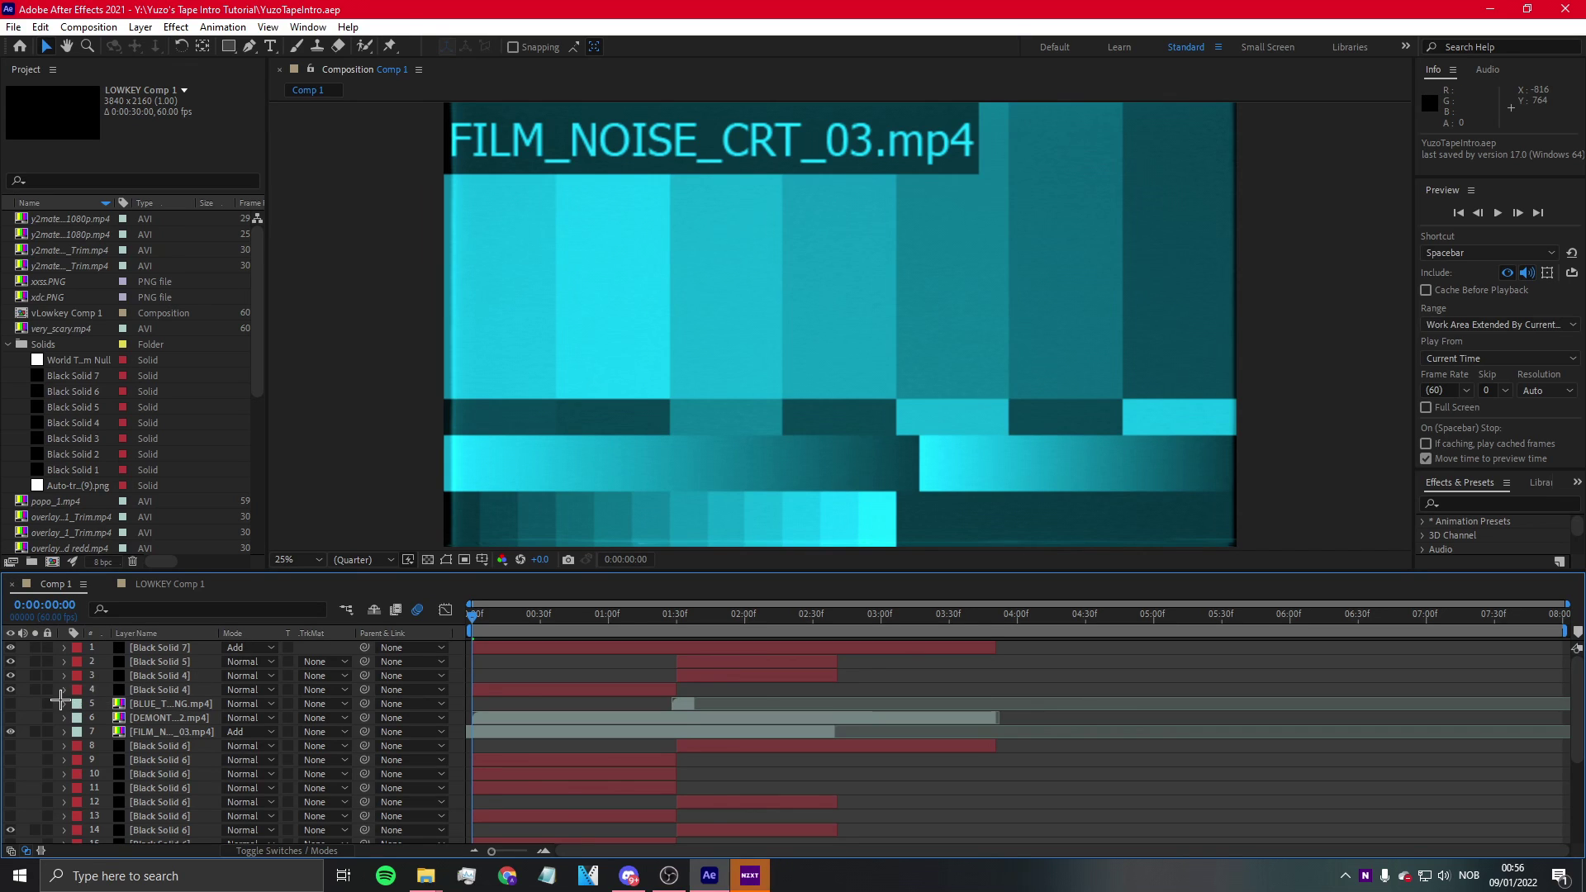
# Step: Hide the FILM_NOISE_CRT_03.mp4 and DEMONTIME intro clip layers in Comp 1
pyautogui.click(11, 732)
pyautogui.click(11, 732)
pyautogui.click(11, 732)
pyautogui.click(11, 732)
pyautogui.click(11, 732)
pyautogui.click(11, 718)
pyautogui.click(11, 718)
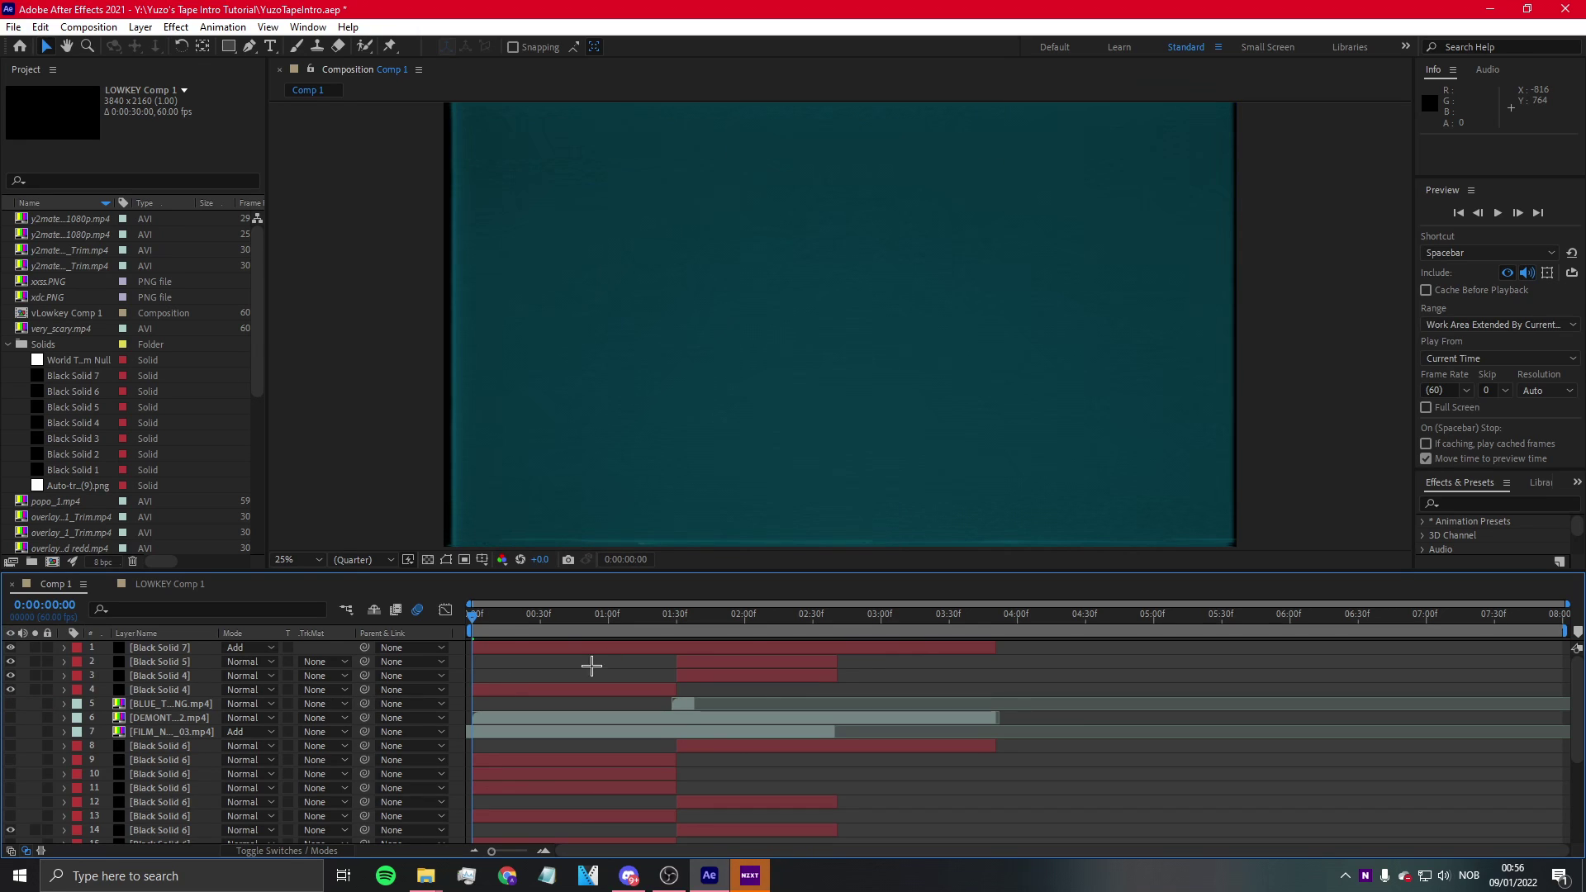
pyautogui.scroll(-3, 1572, 716)
pyautogui.scroll(3, 1572, 716)
# Step: Show Black Solid 7's Effect Controls, close NZXT CAM, and launch Element's Scene Setup
pyautogui.click(509, 649)
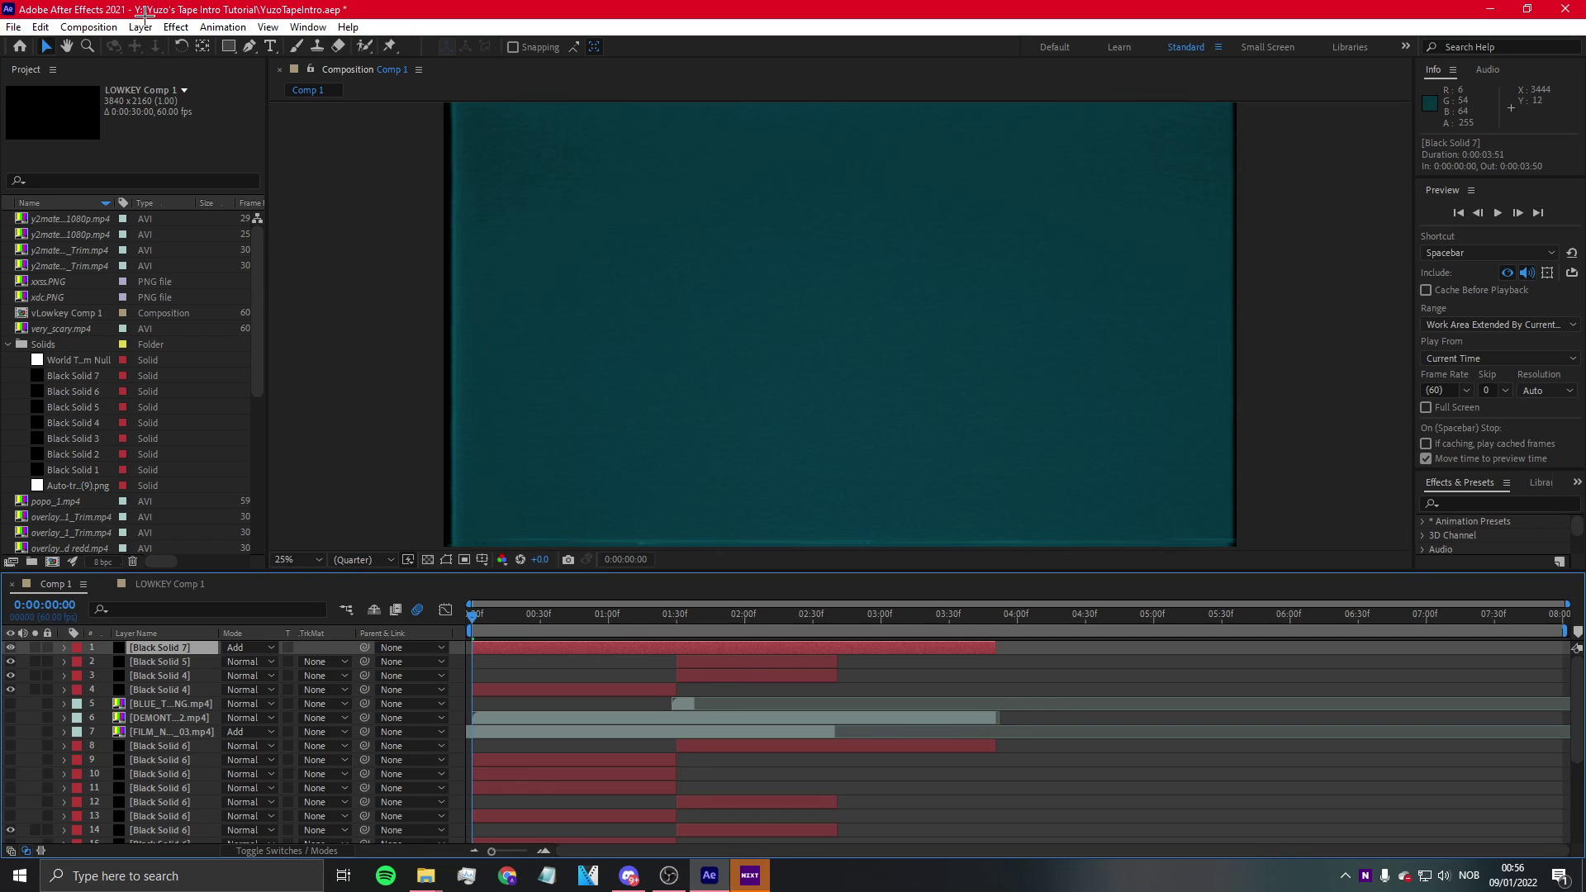
pyautogui.click(176, 27)
pyautogui.click(198, 35)
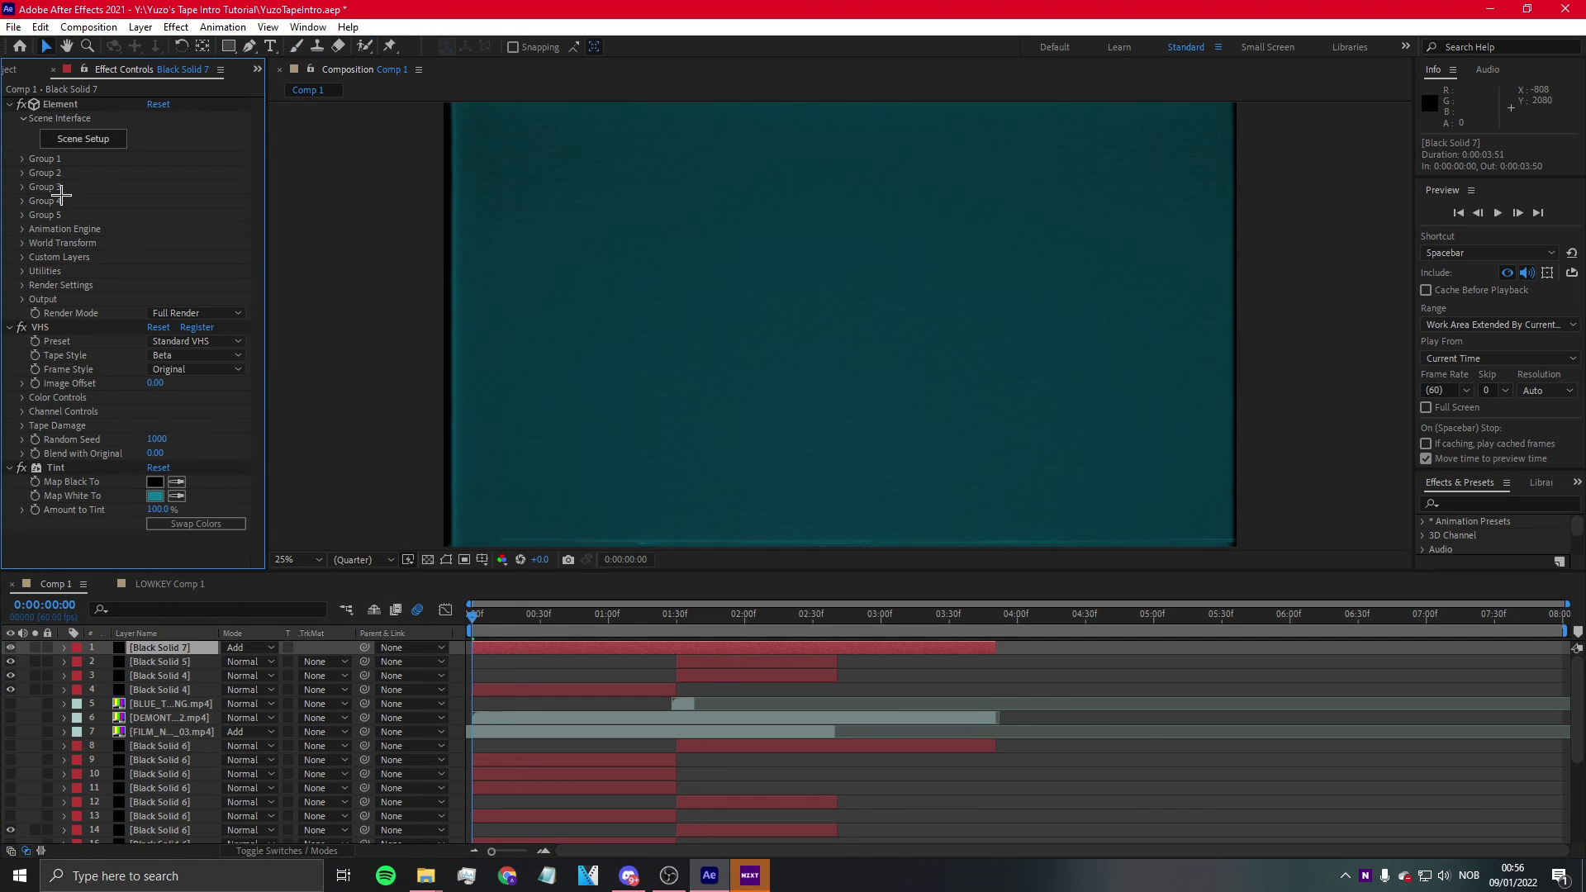
pyautogui.click(750, 876)
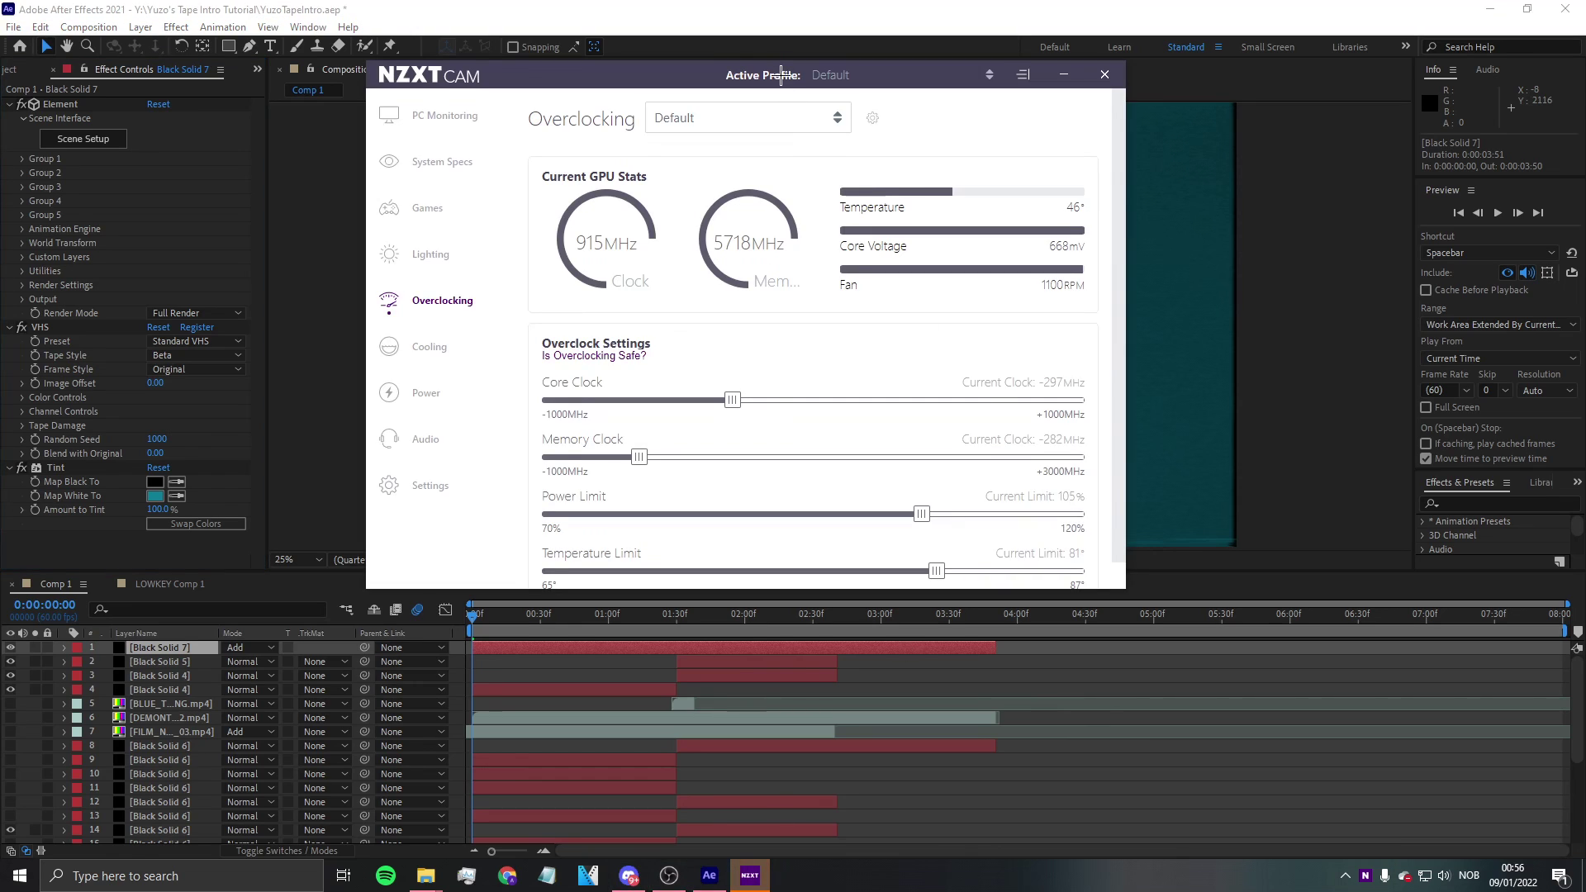
pyautogui.click(1105, 74)
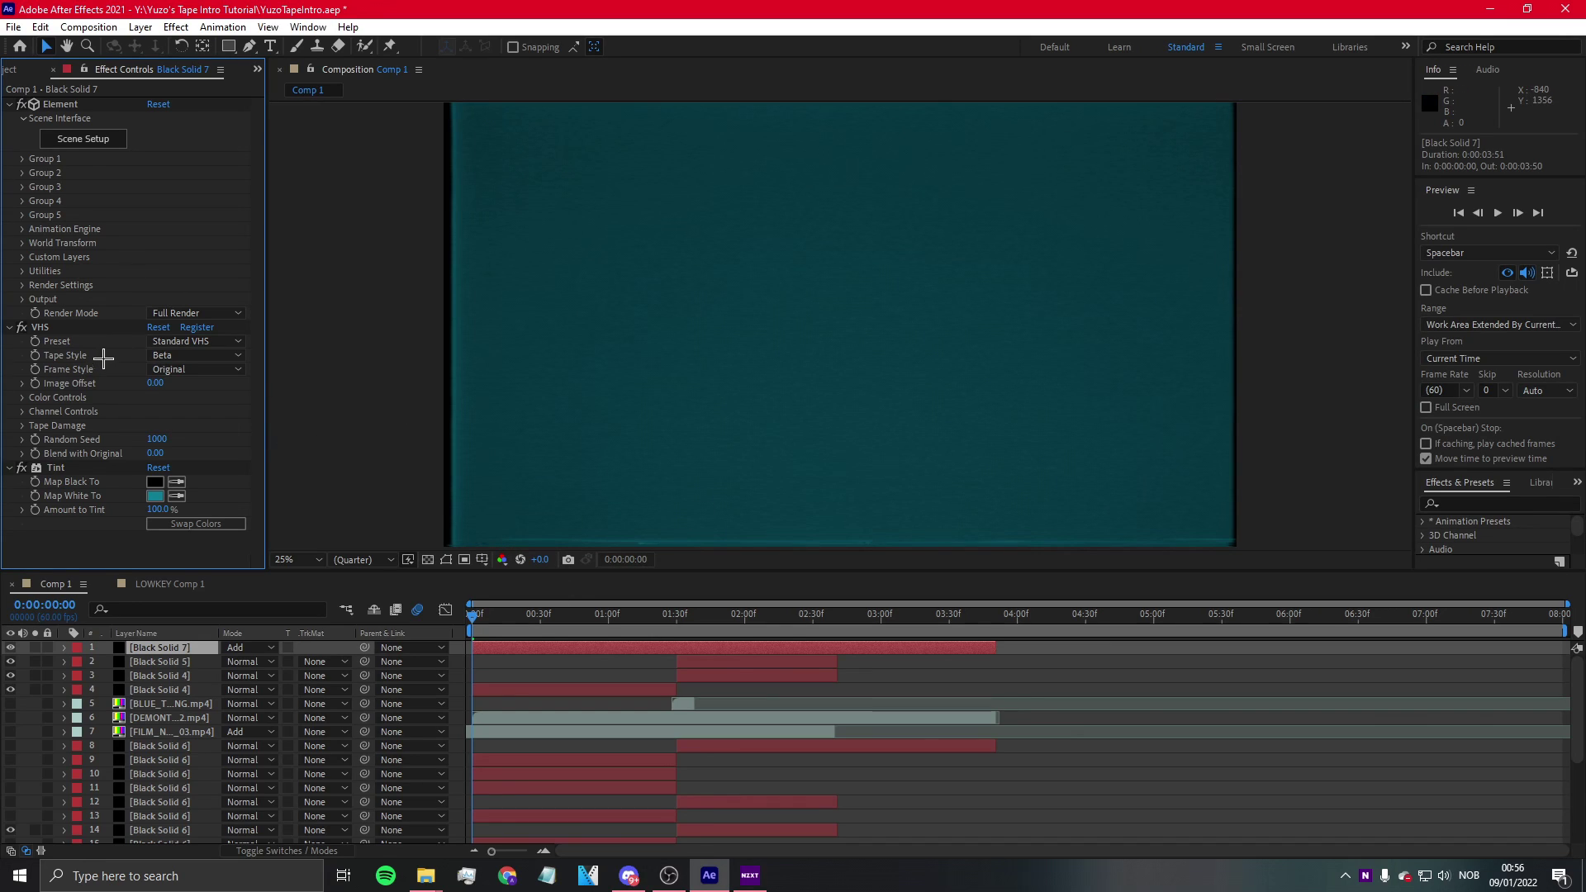
pyautogui.click(93, 139)
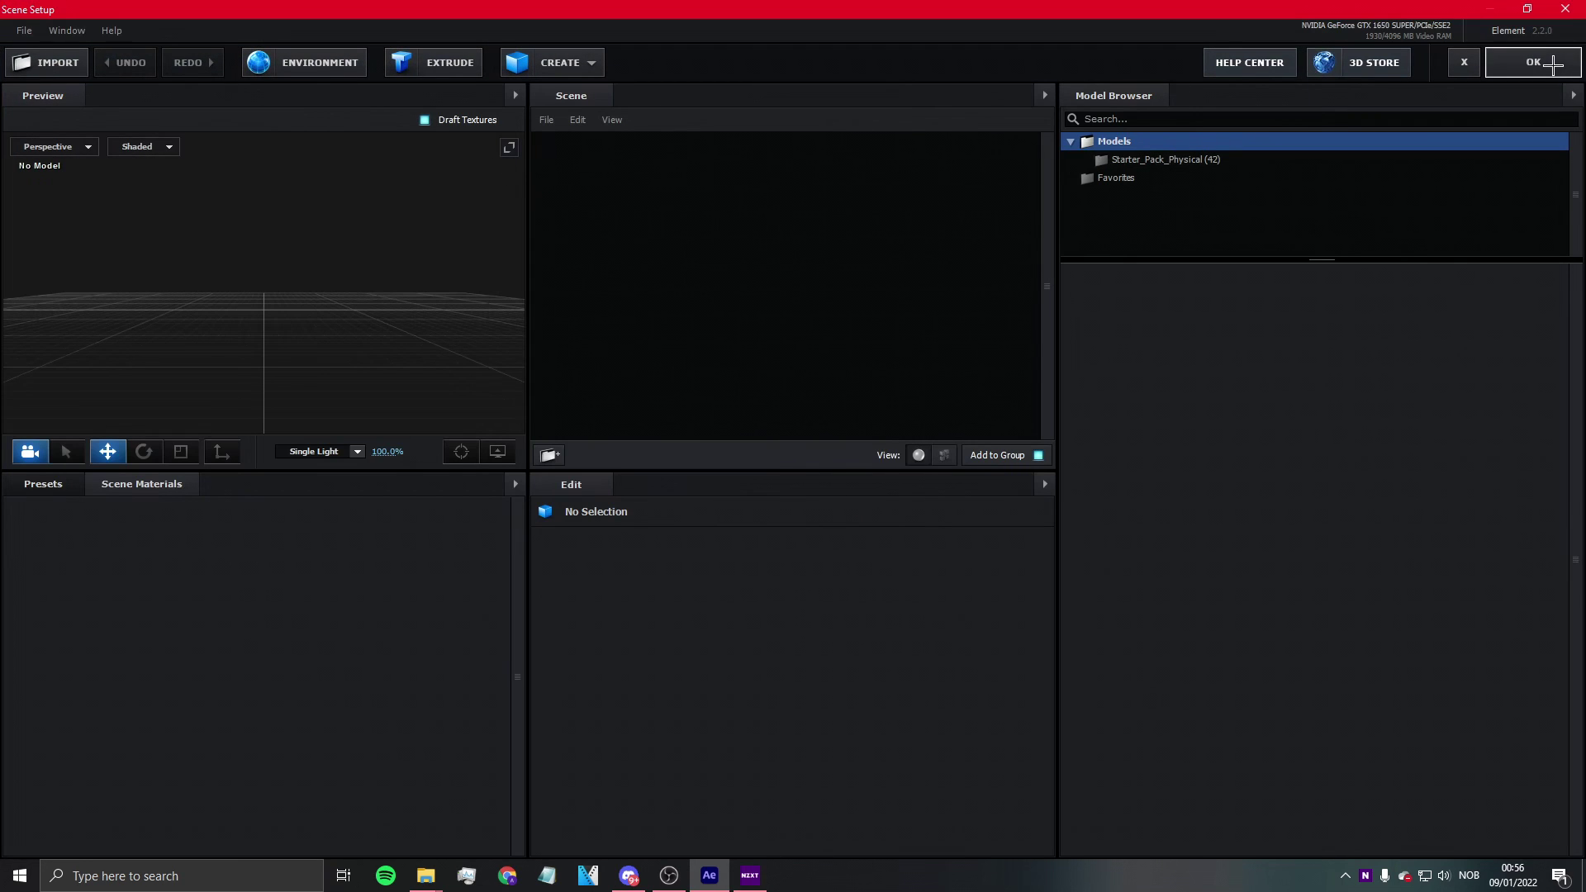
# Step: Close the empty Scene Setup and show Black Solid 4's Element effect controls
pyautogui.click(1557, 61)
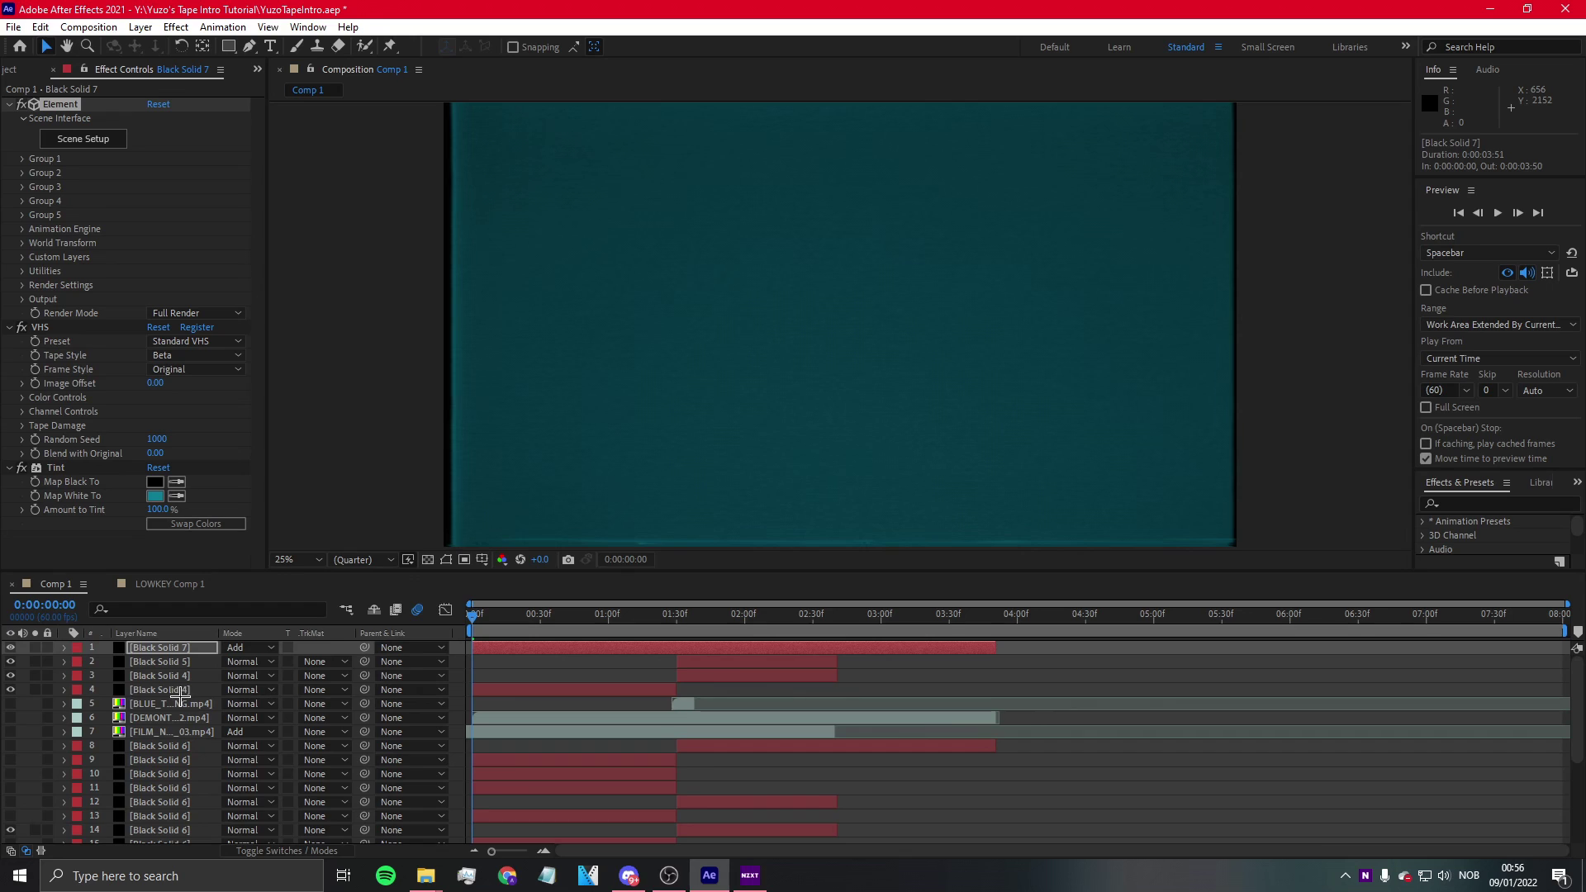
pyautogui.click(157, 691)
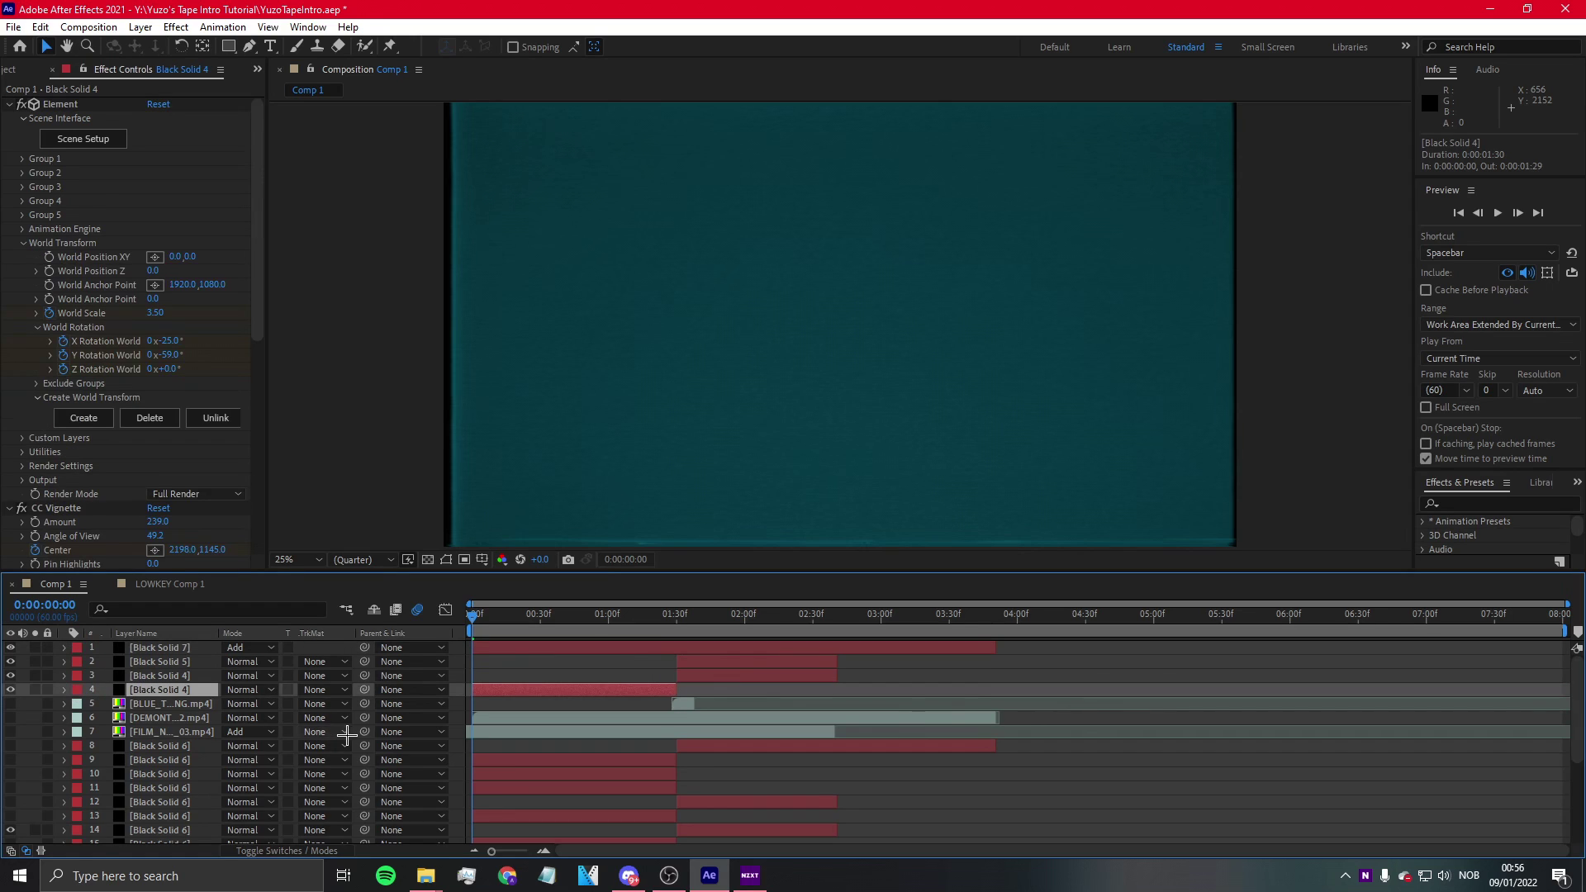
pyautogui.click(97, 156)
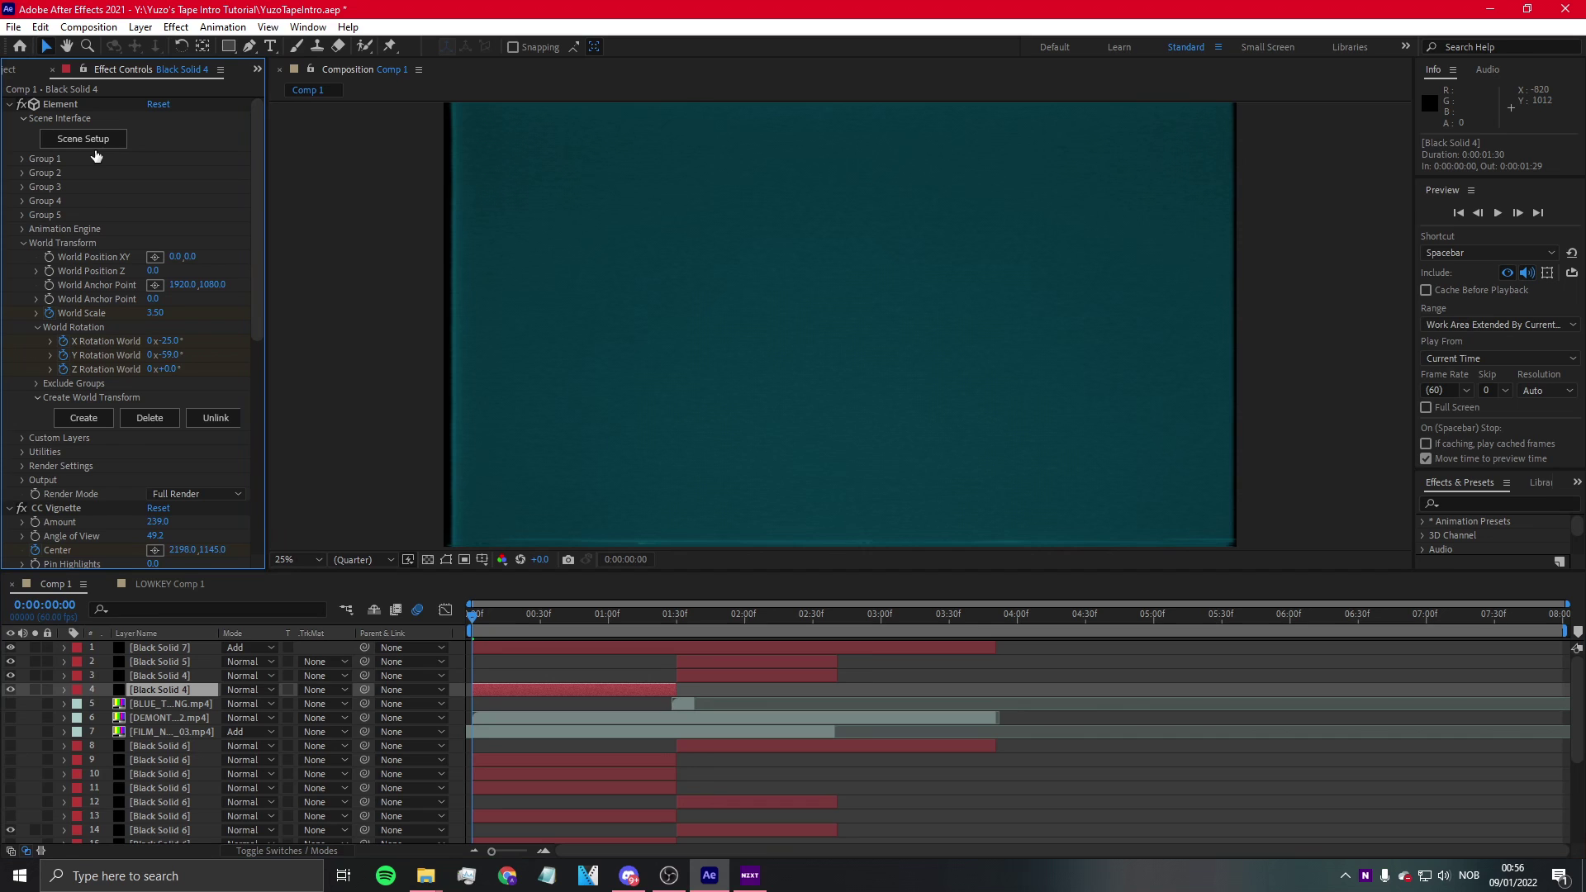
# Step: Open Black Solid 4's Scene Setup and delete the existing Hockey model
pyautogui.click(94, 139)
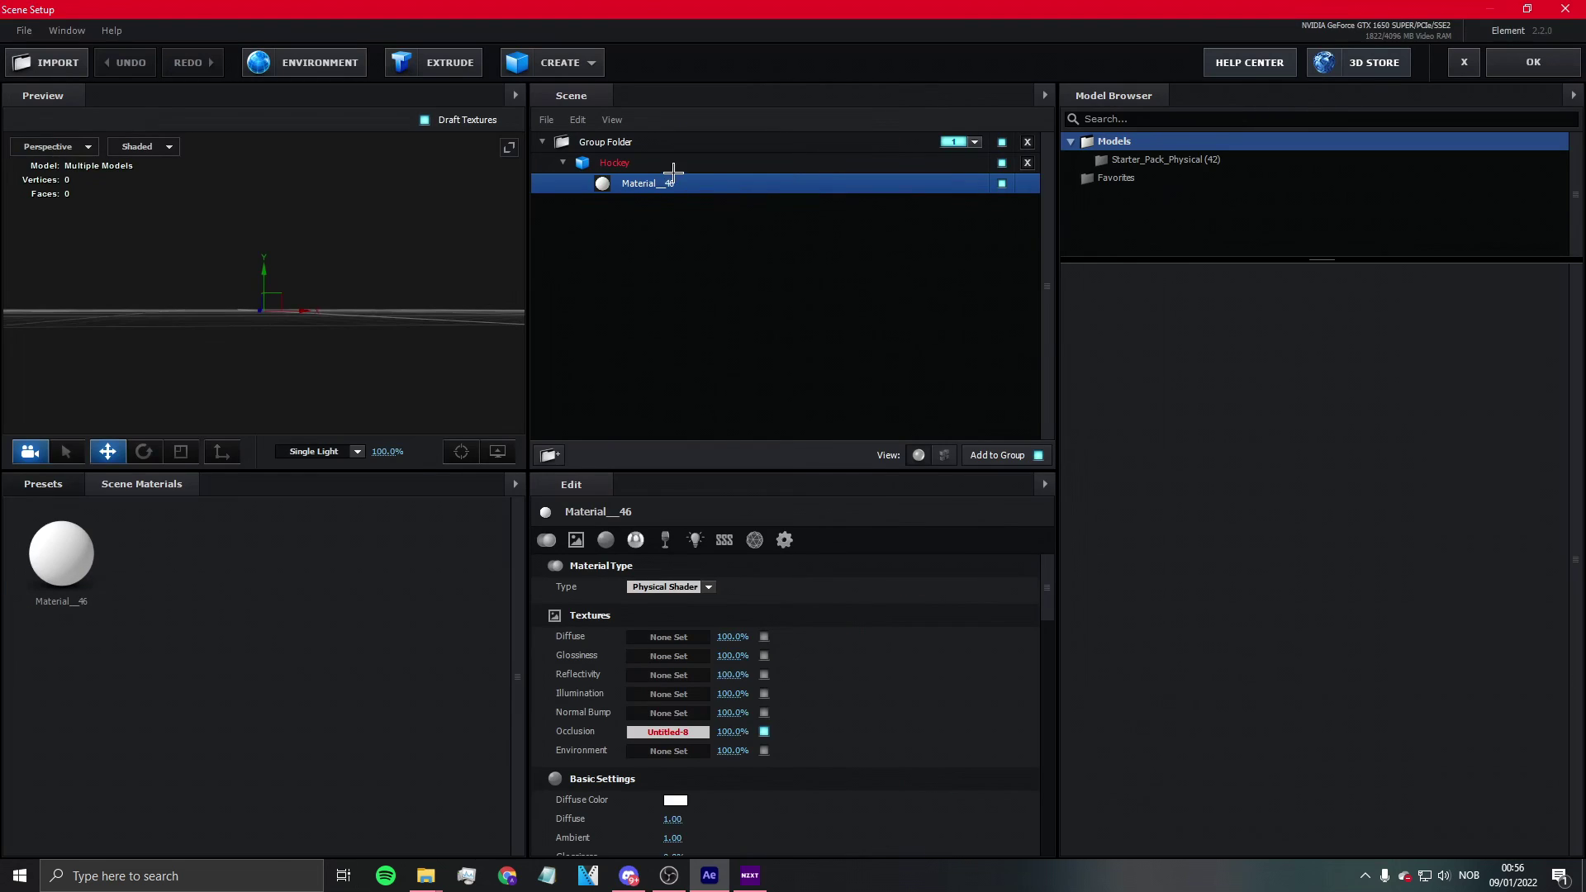
pyautogui.click(673, 171)
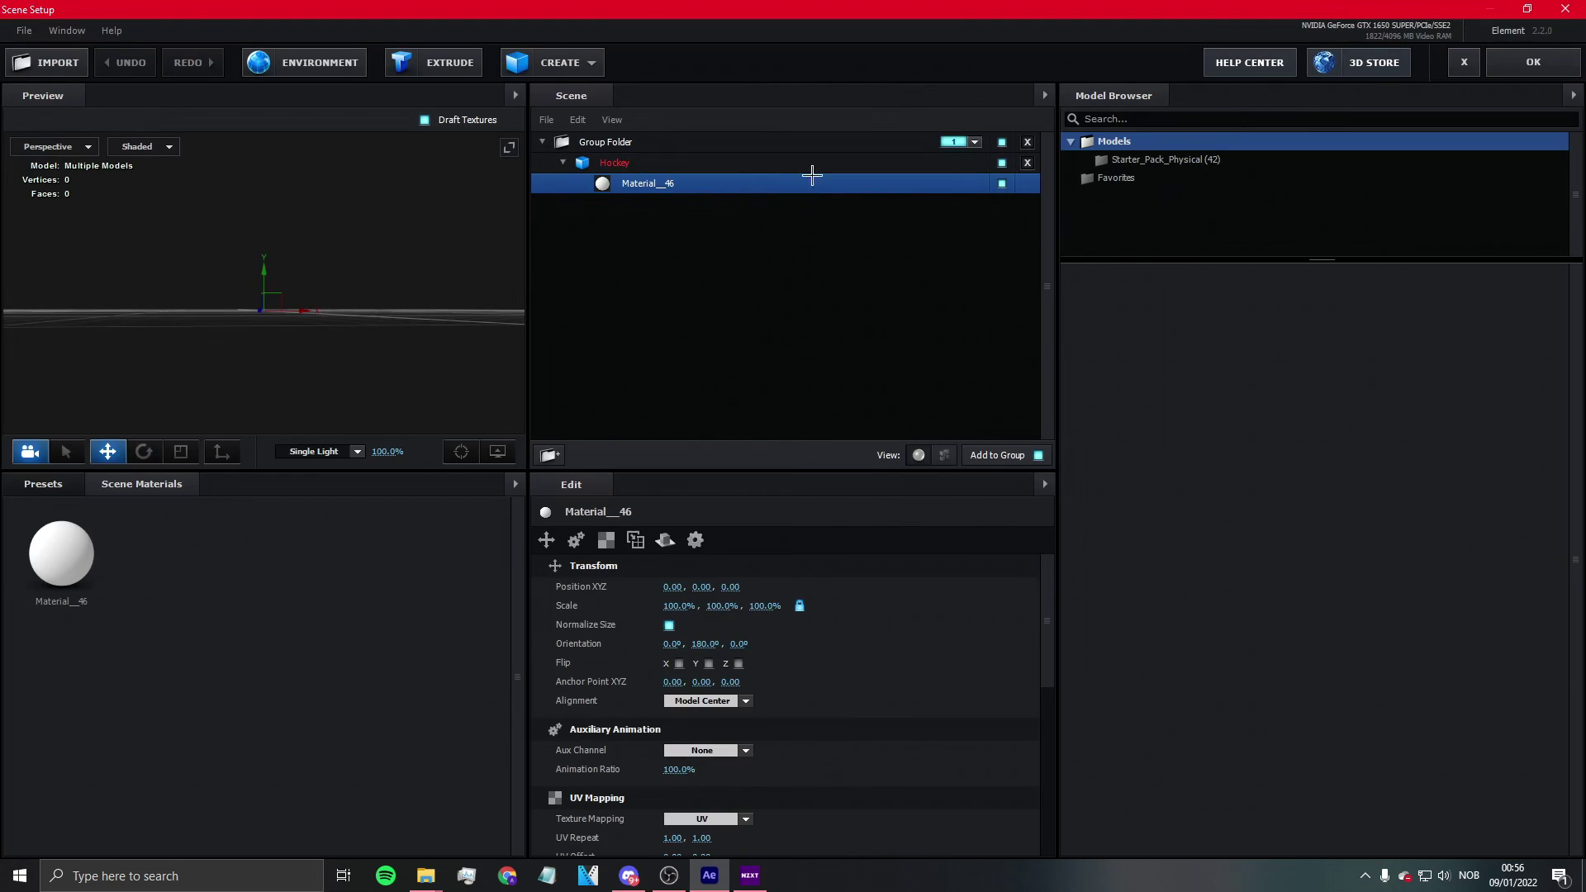
pyautogui.click(1027, 163)
# Step: Import Downloads\Hockey.obj as a 3D sequence, accepting the import preferences
pyautogui.click(13, 32)
pyautogui.moveTo(49, 49)
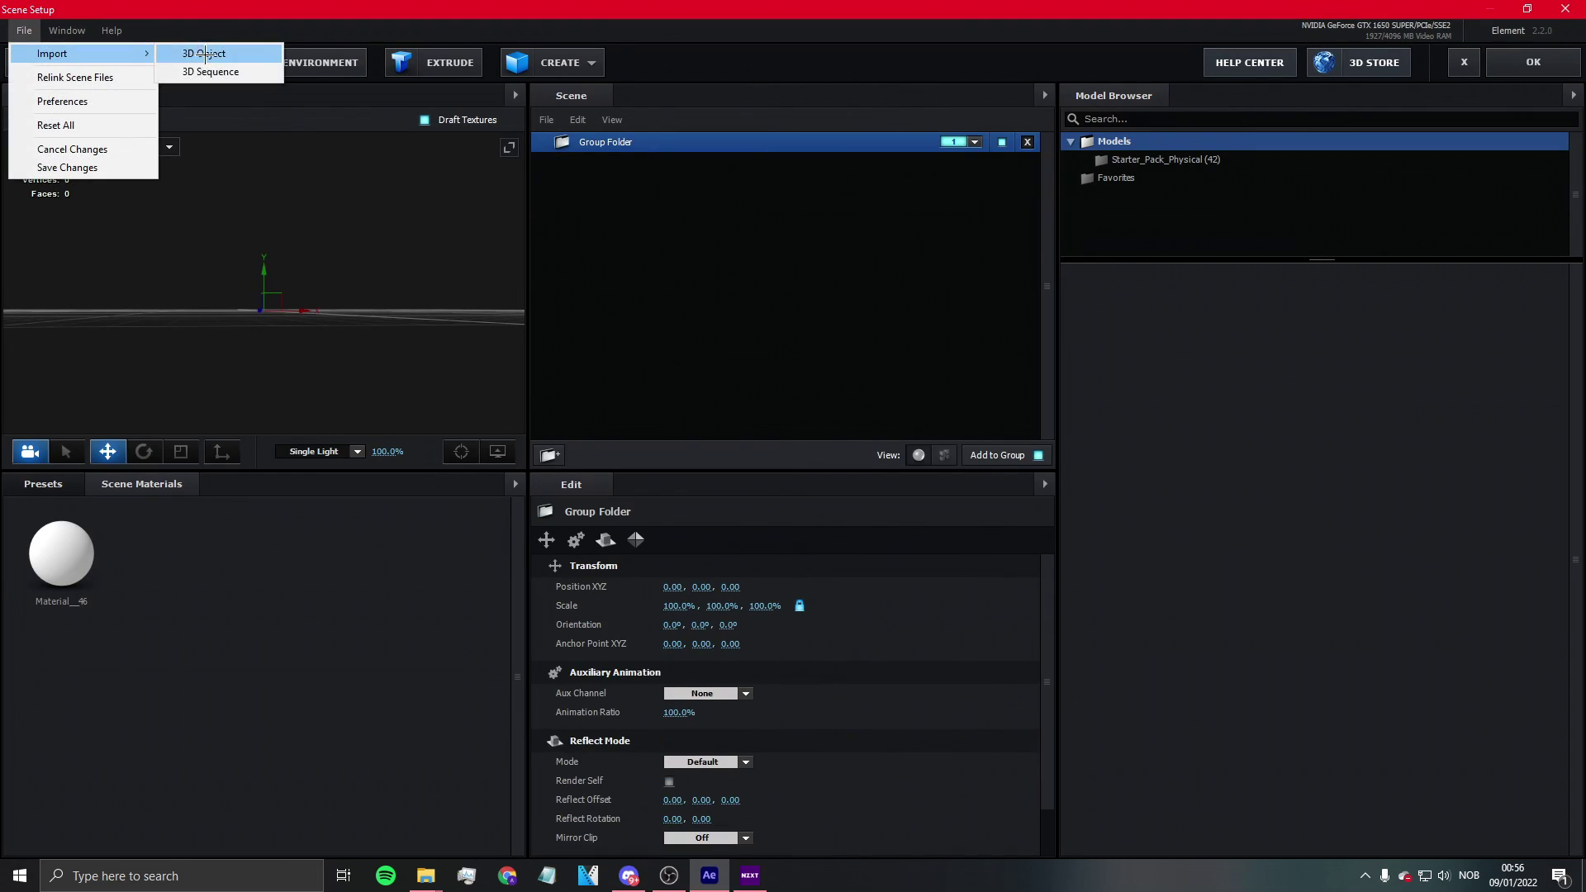
pyautogui.click(180, 73)
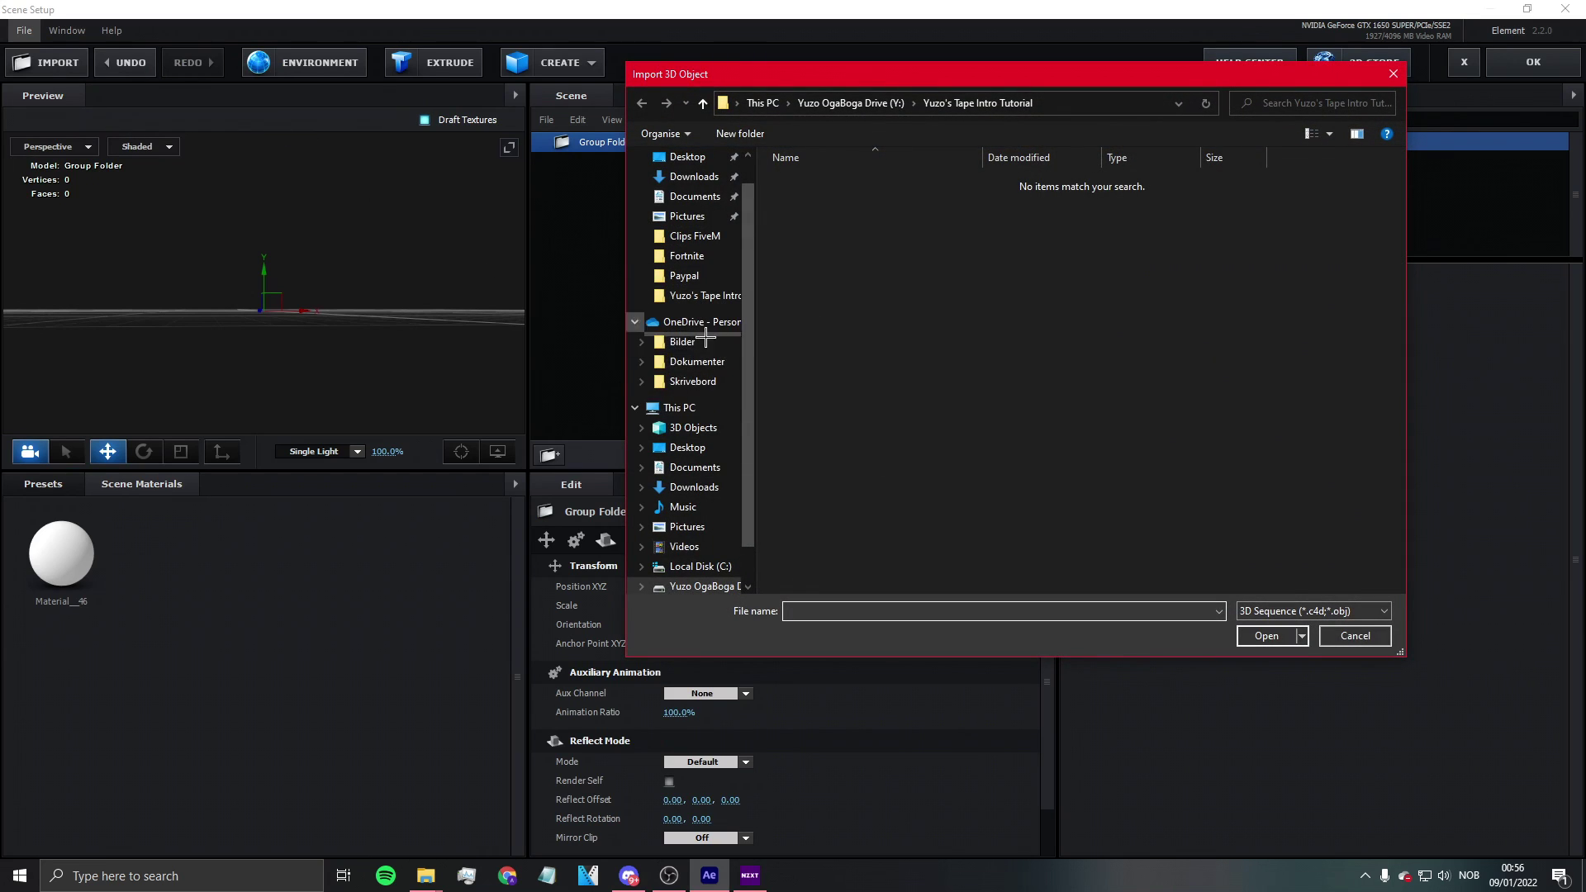
pyautogui.click(679, 407)
pyautogui.click(697, 487)
pyautogui.scroll(-5, 989, 413)
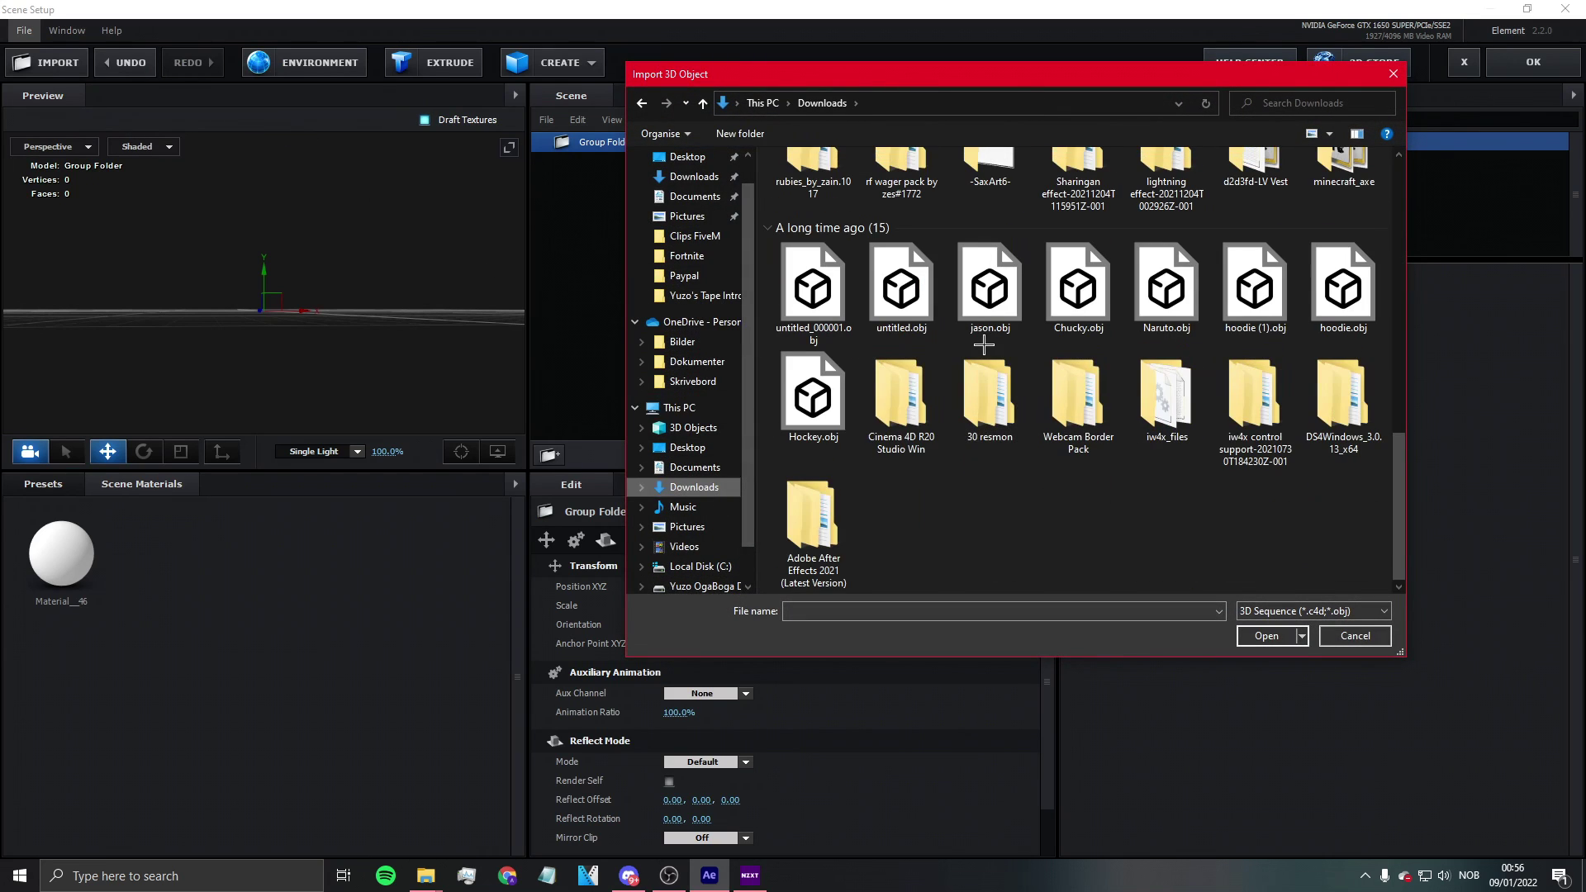
pyautogui.click(813, 392)
pyautogui.click(1266, 635)
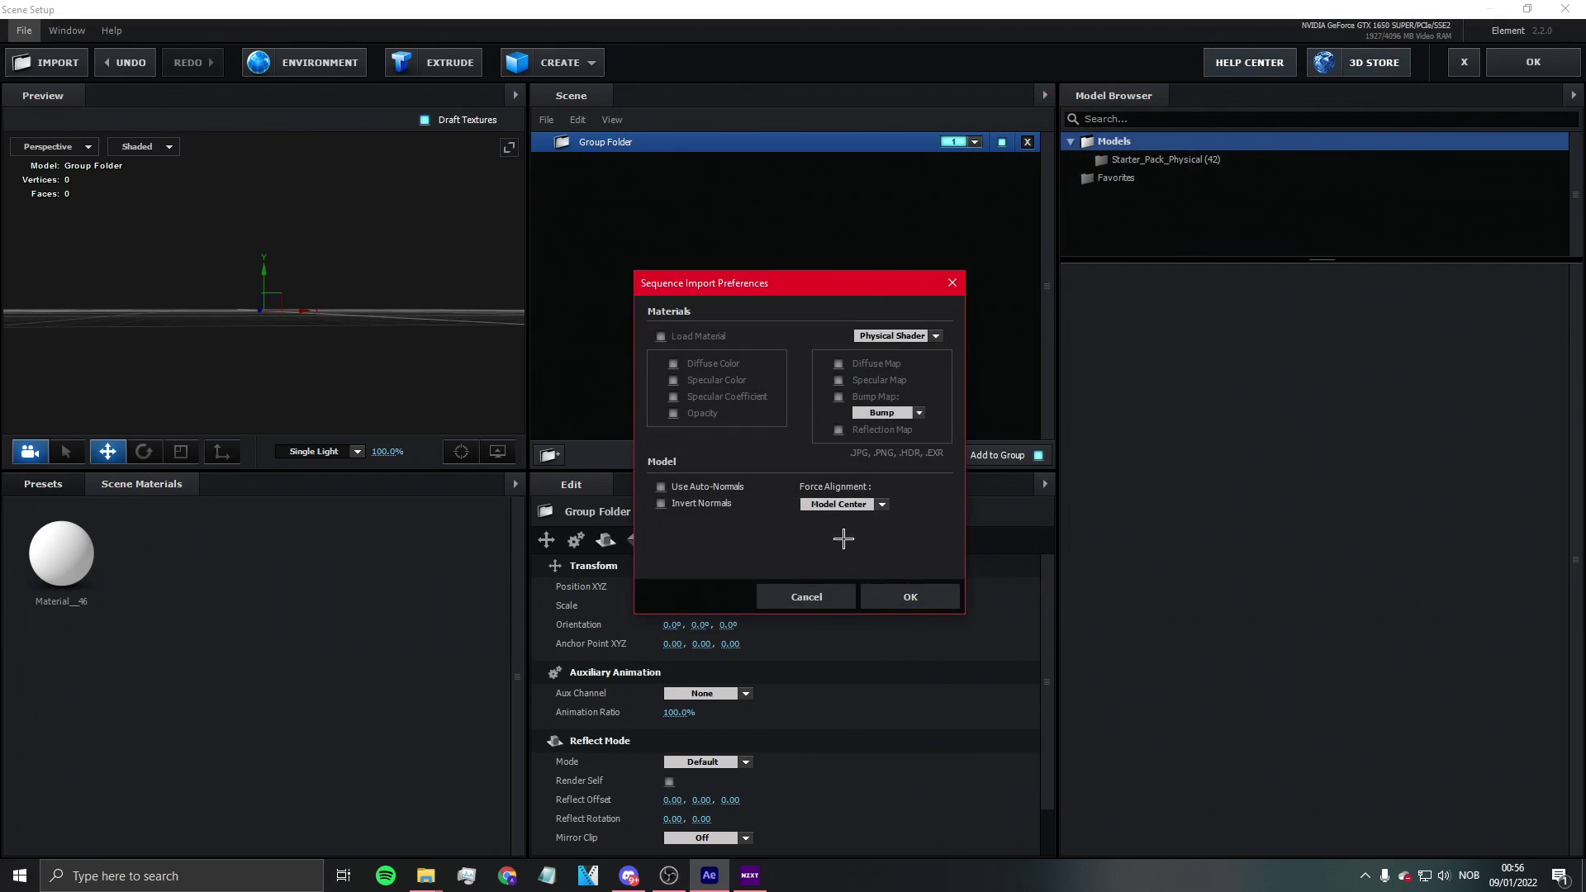
pyautogui.click(910, 594)
# Step: Enable Normalize Size on the Hockey model so the white mask fits the preview
pyautogui.click(562, 163)
pyautogui.click(657, 185)
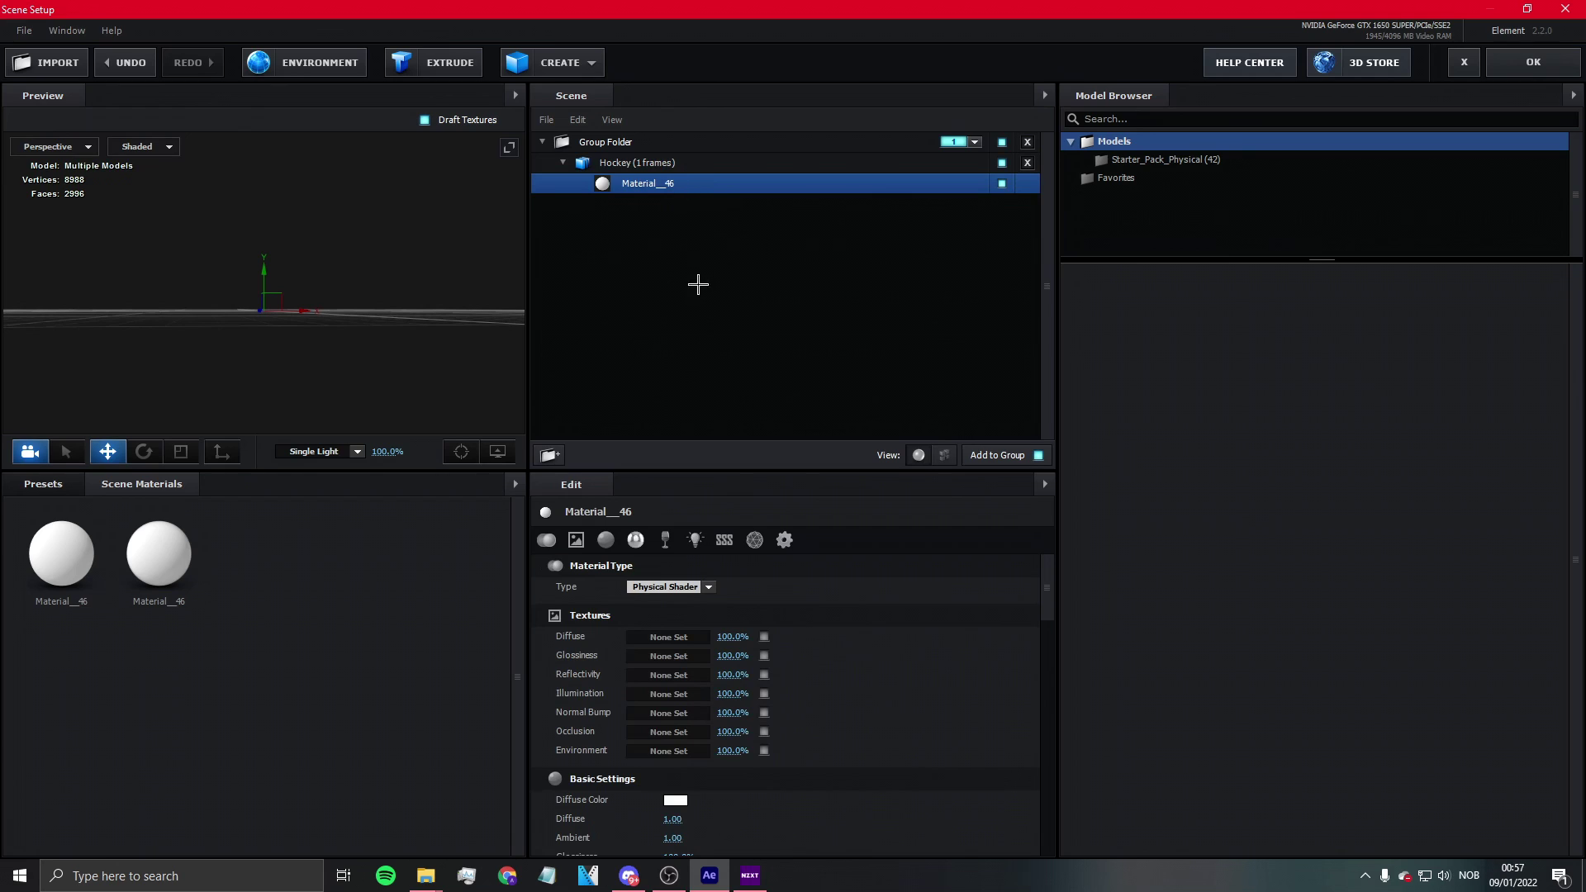
pyautogui.click(694, 166)
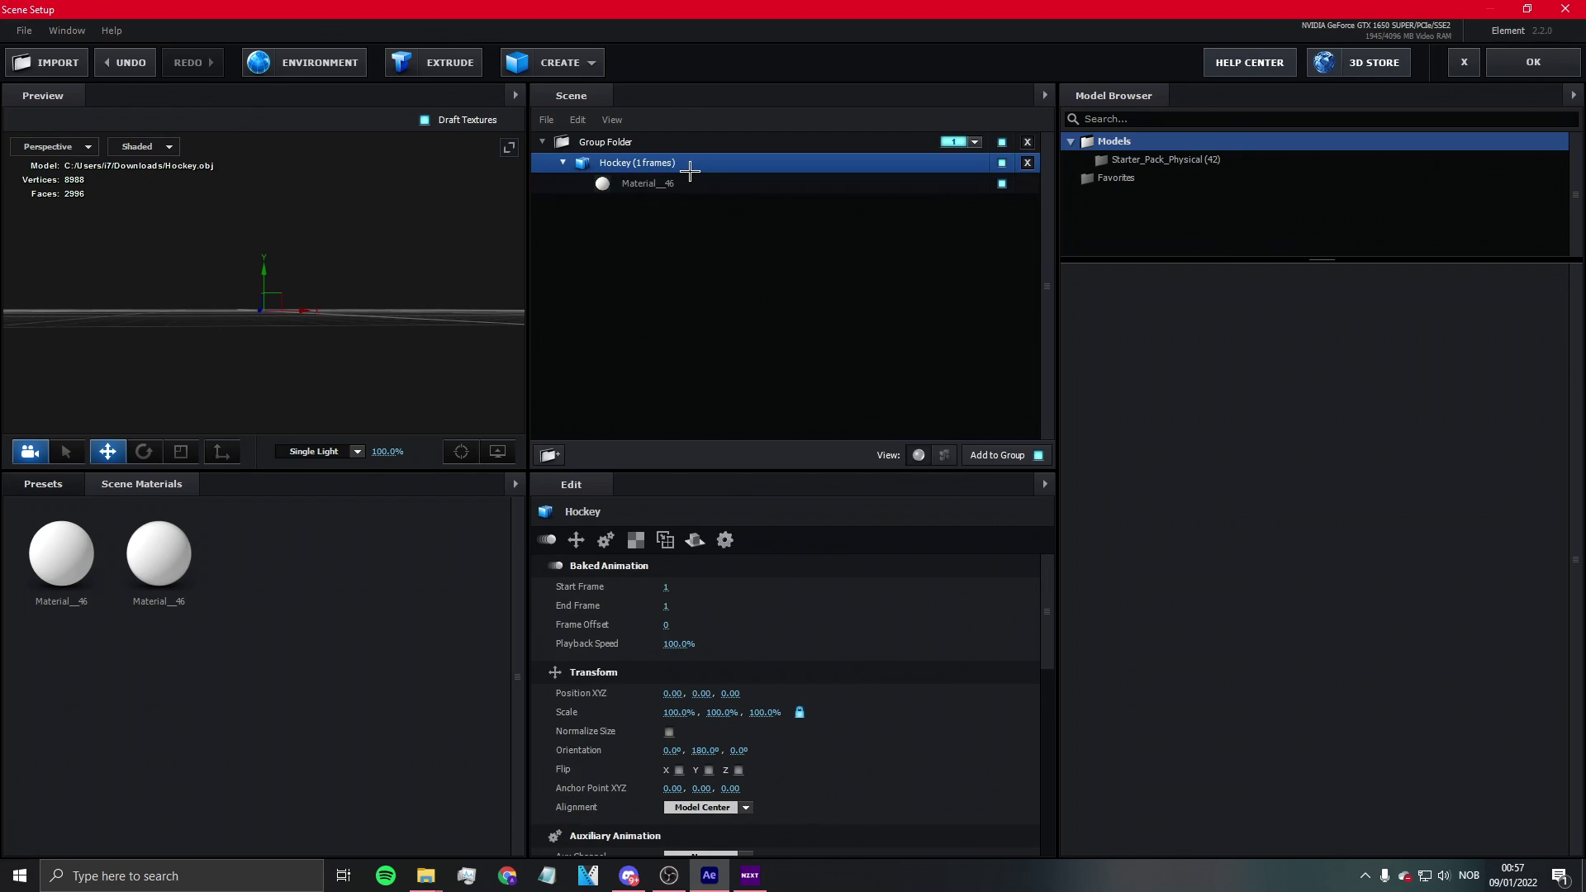
pyautogui.click(669, 732)
pyautogui.click(678, 184)
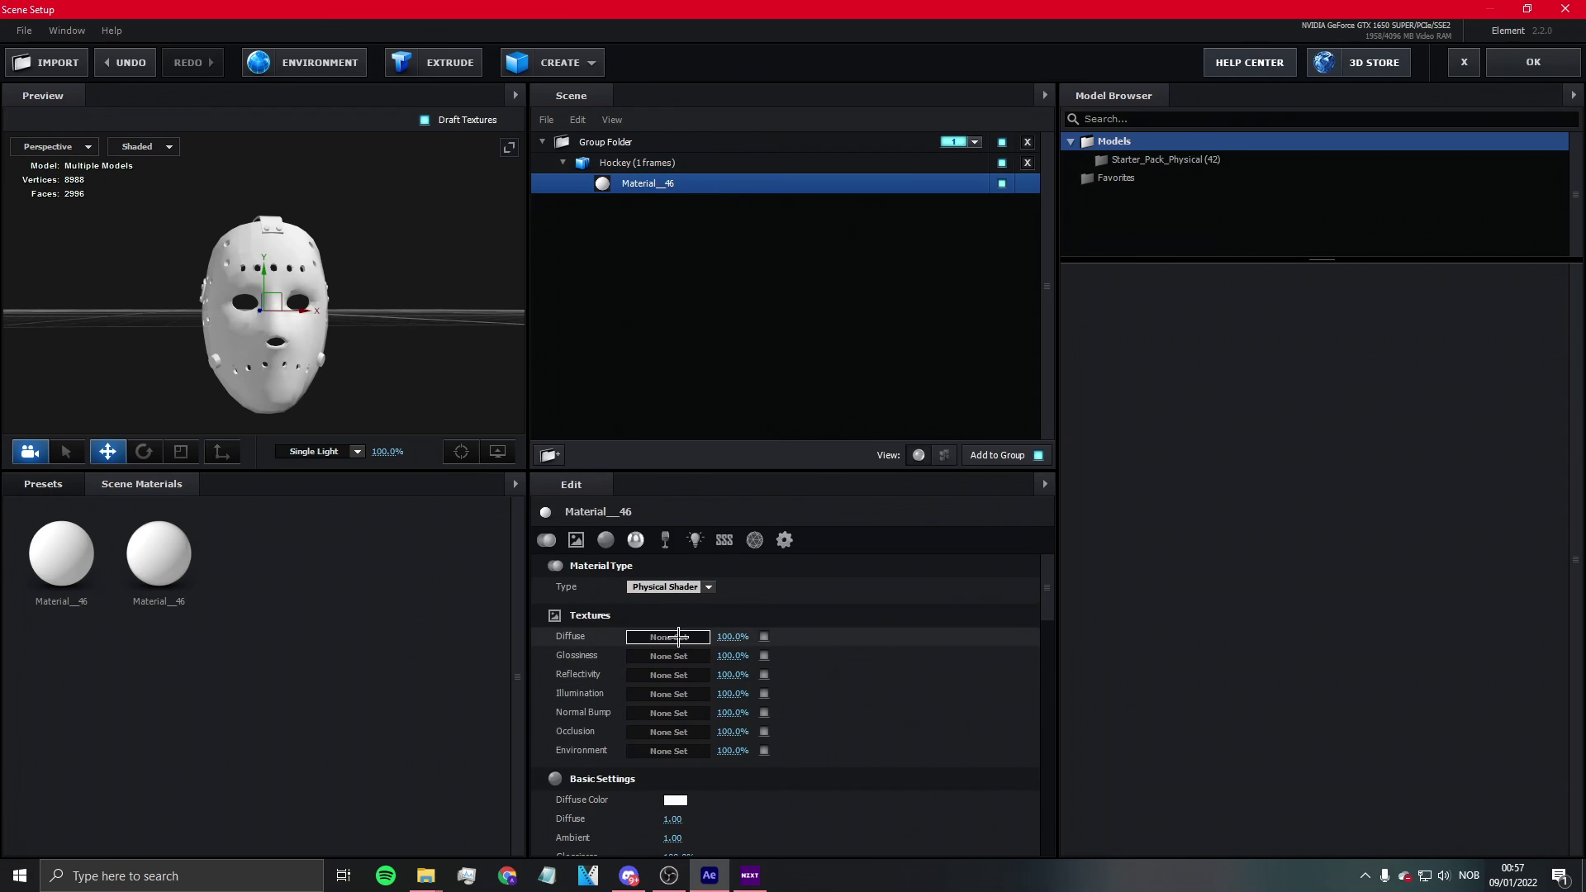
# Step: Load Mask_Tempdsadsdsalate.png from the Y: drive as Material__46's diffuse texture
pyautogui.click(678, 638)
pyautogui.click(733, 541)
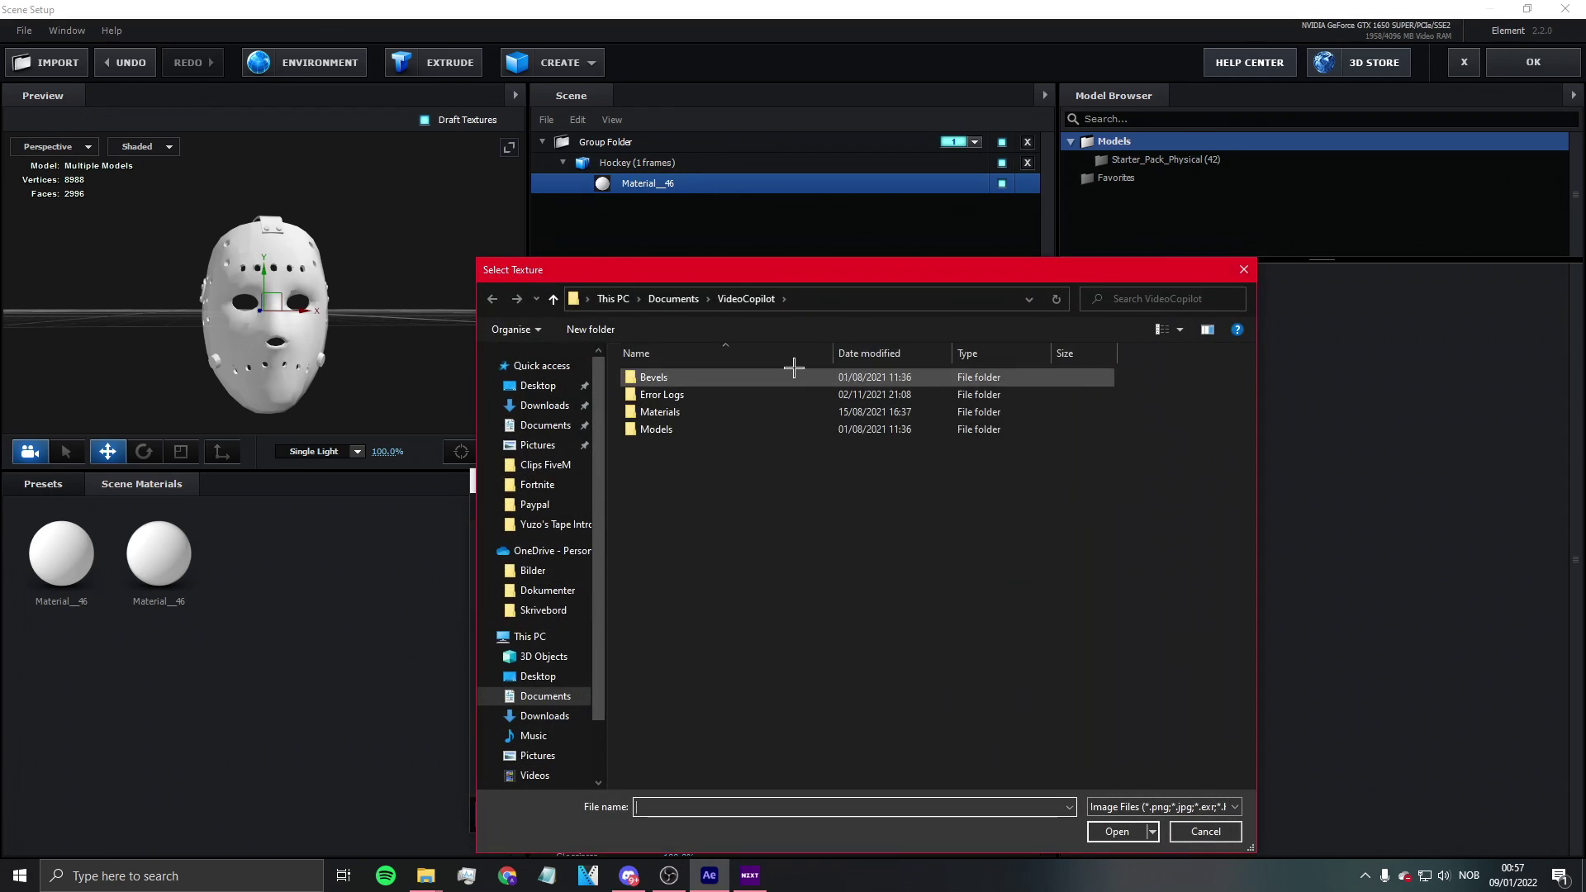
pyautogui.click(622, 295)
pyautogui.doubleClick(950, 554)
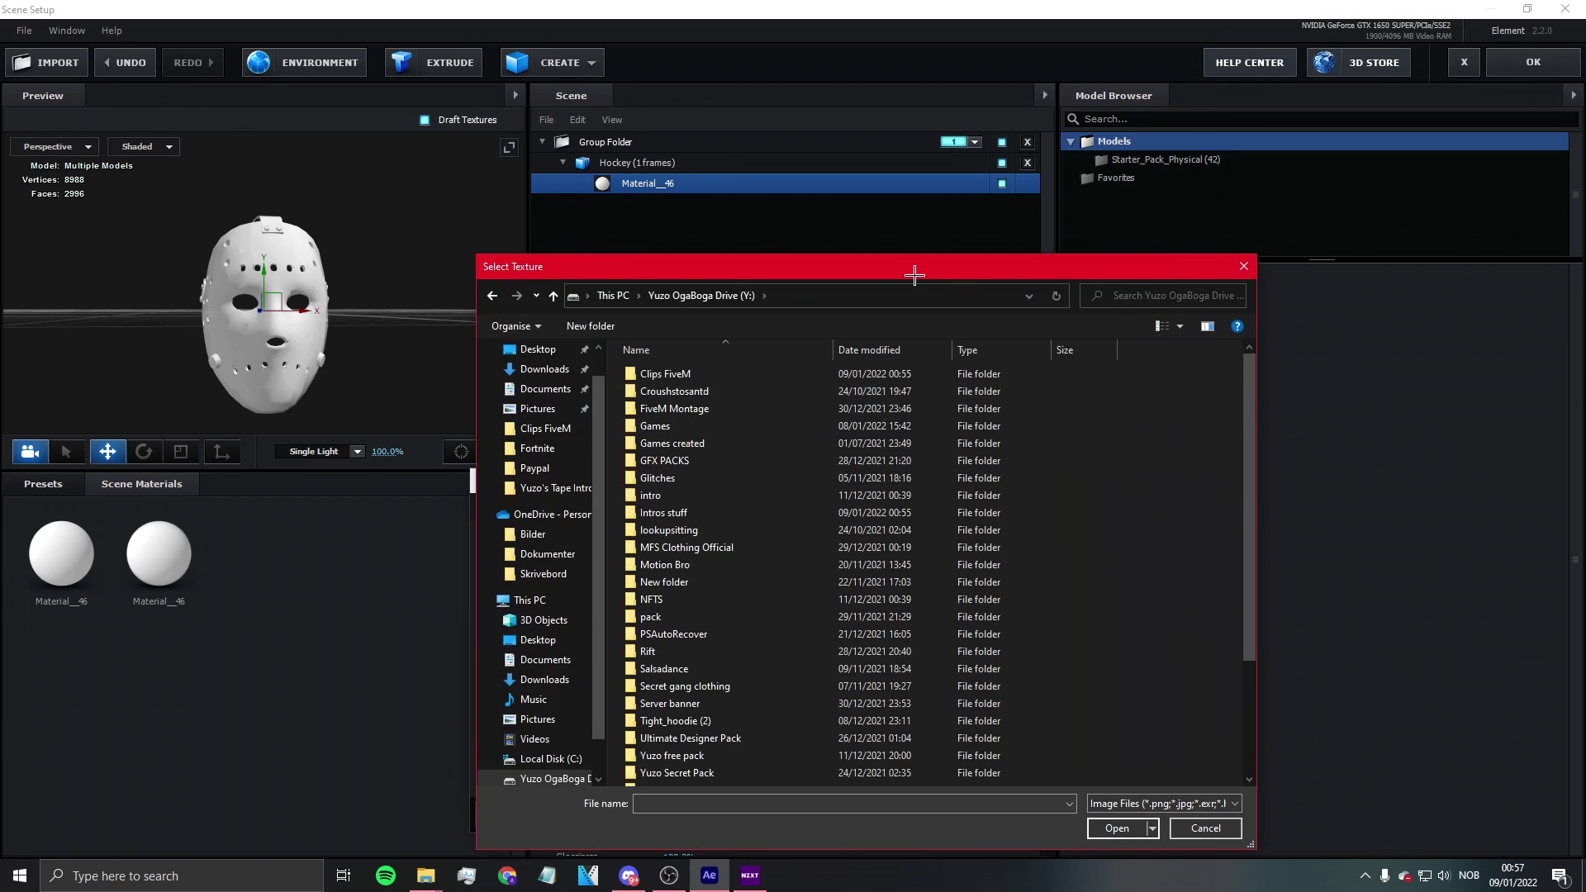
pyautogui.press('Escape')
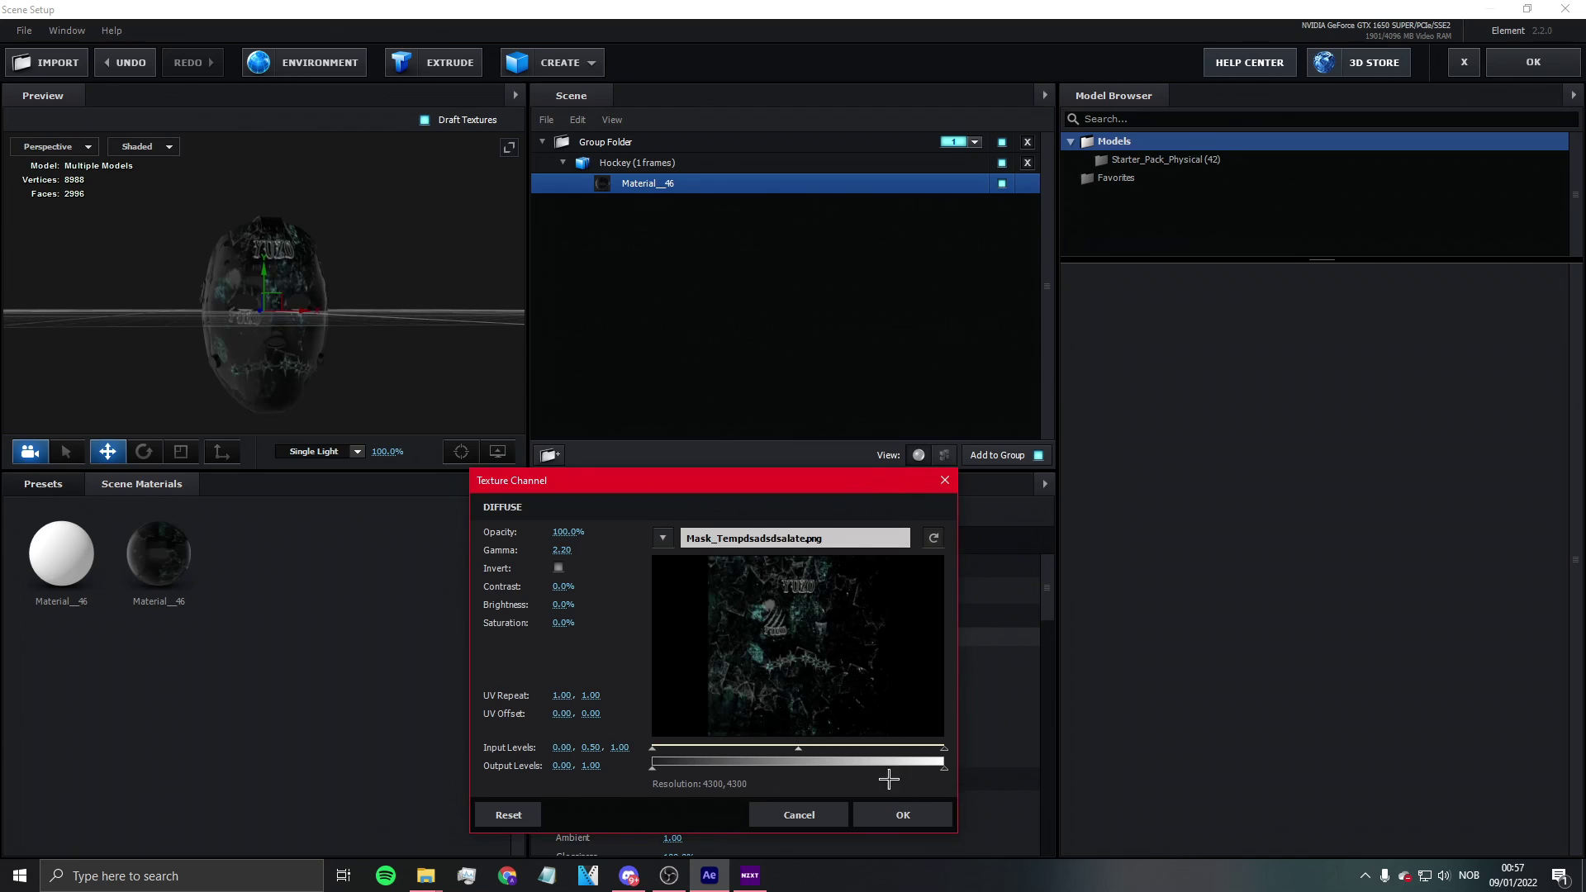
pyautogui.click(903, 814)
pyautogui.moveTo(436, 311); pyautogui.dragTo(367, 283)
pyautogui.scroll(-5, 367, 283)
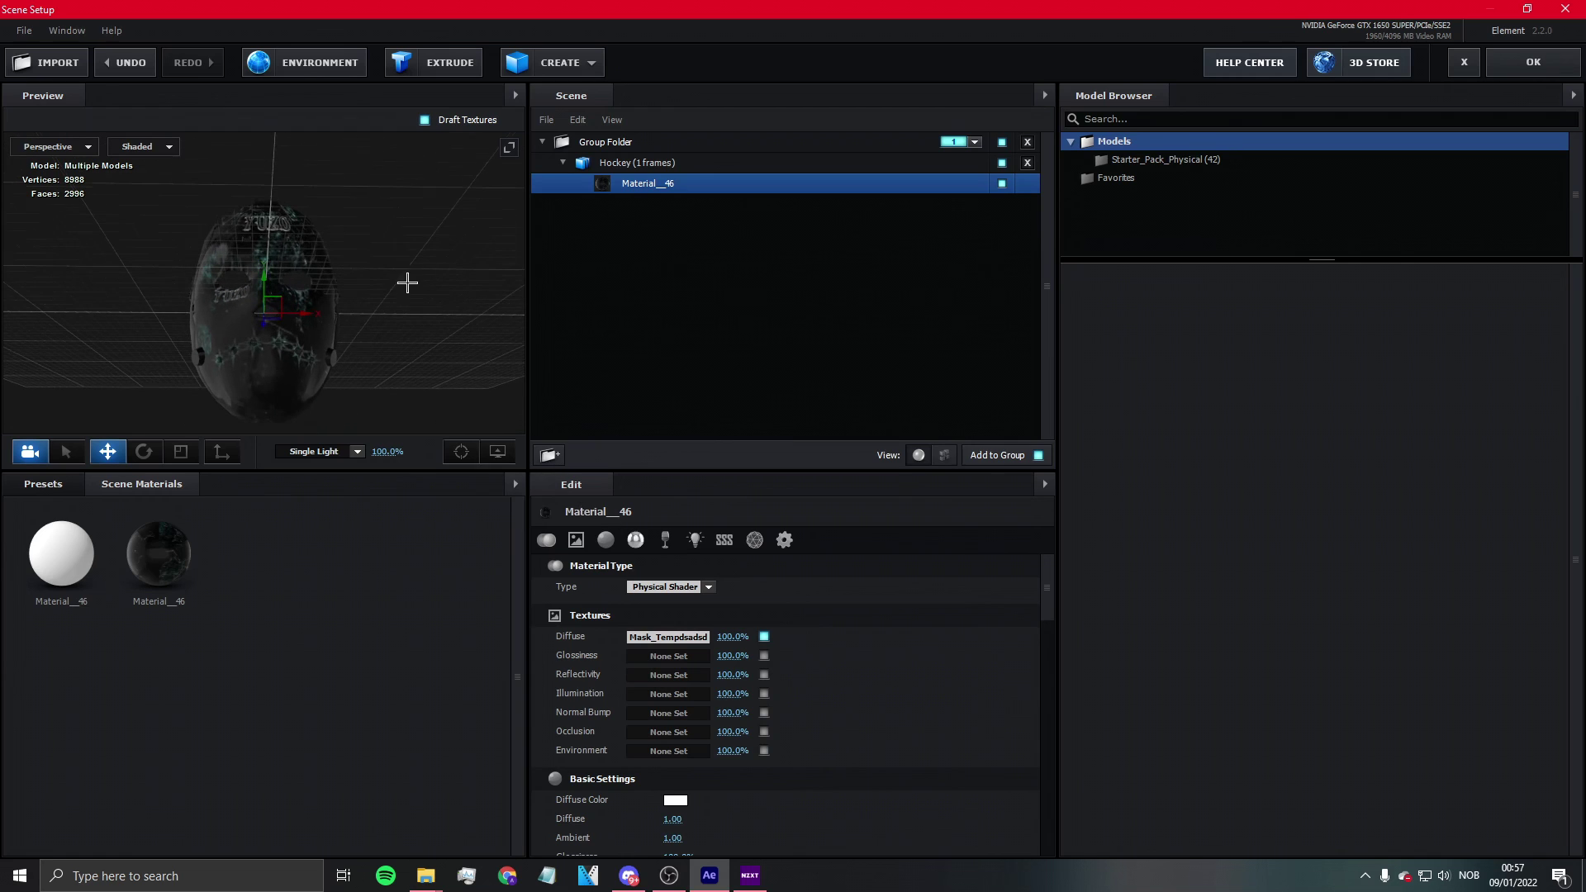
# Step: Give Material__46 0% Glossiness, 52% Environment Multiplier and 1.10 Diffuse, then apply the scene
pyautogui.scroll(-6, 785, 595)
pyautogui.moveTo(678, 625); pyautogui.dragTo(404, 549)
pyautogui.moveTo(389, 389); pyautogui.dragTo(400, 300)
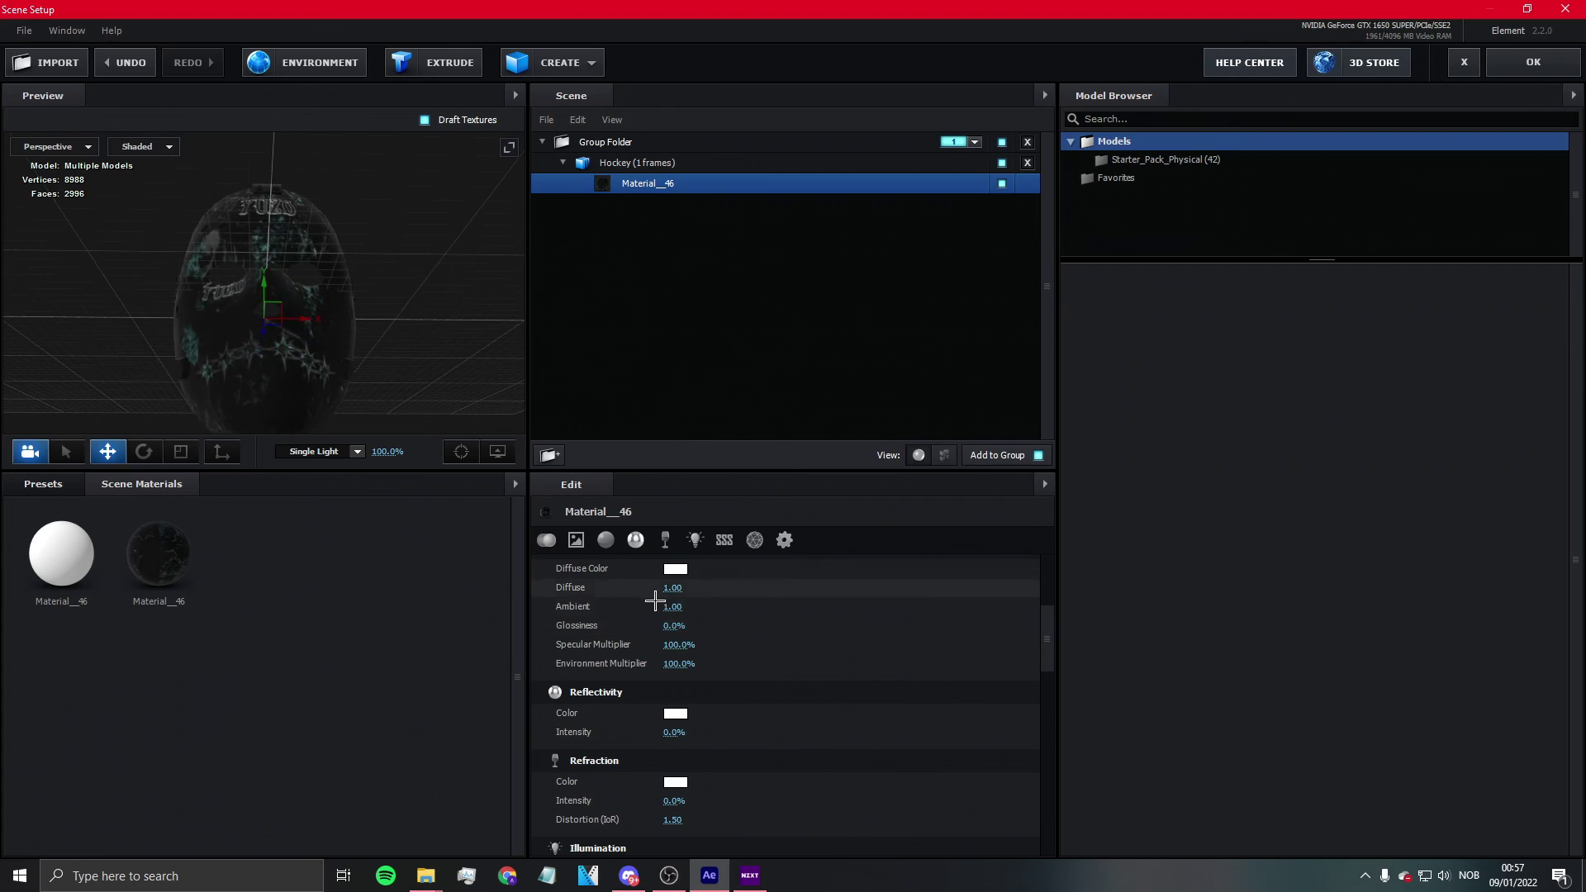
pyautogui.moveTo(678, 663); pyautogui.dragTo(495, 537)
pyautogui.moveTo(700, 588); pyautogui.dragTo(760, 594)
pyautogui.moveTo(388, 372); pyautogui.dragTo(402, 395)
pyautogui.click(1537, 73)
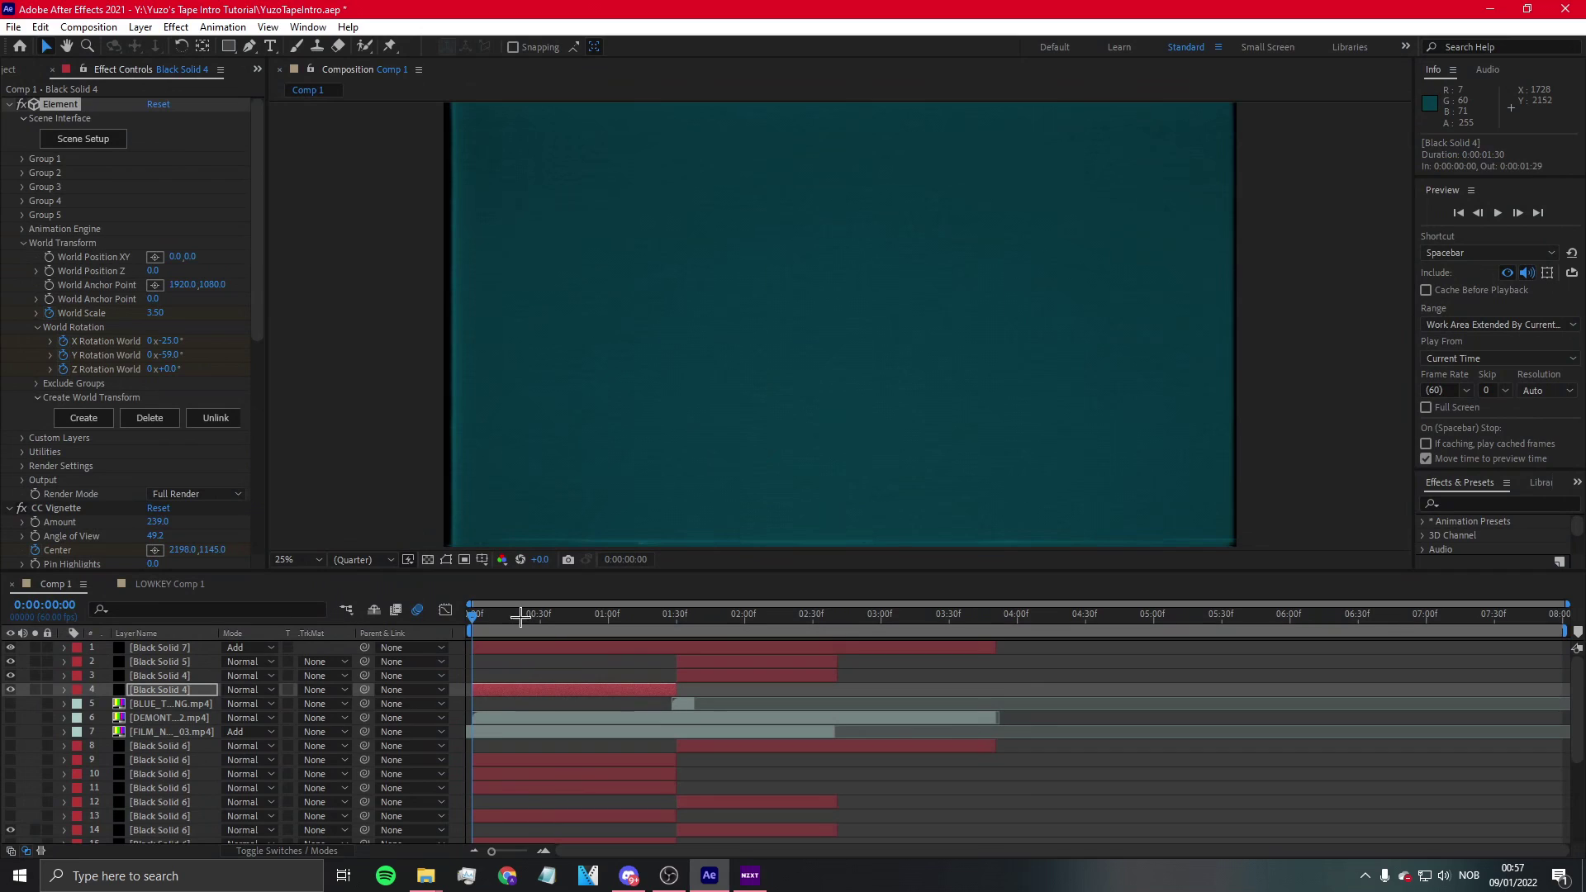
# Step: Scrub the comp around 1:08 and 1:17 to preview the mask, then reopen Scene Setup
pyautogui.click(626, 637)
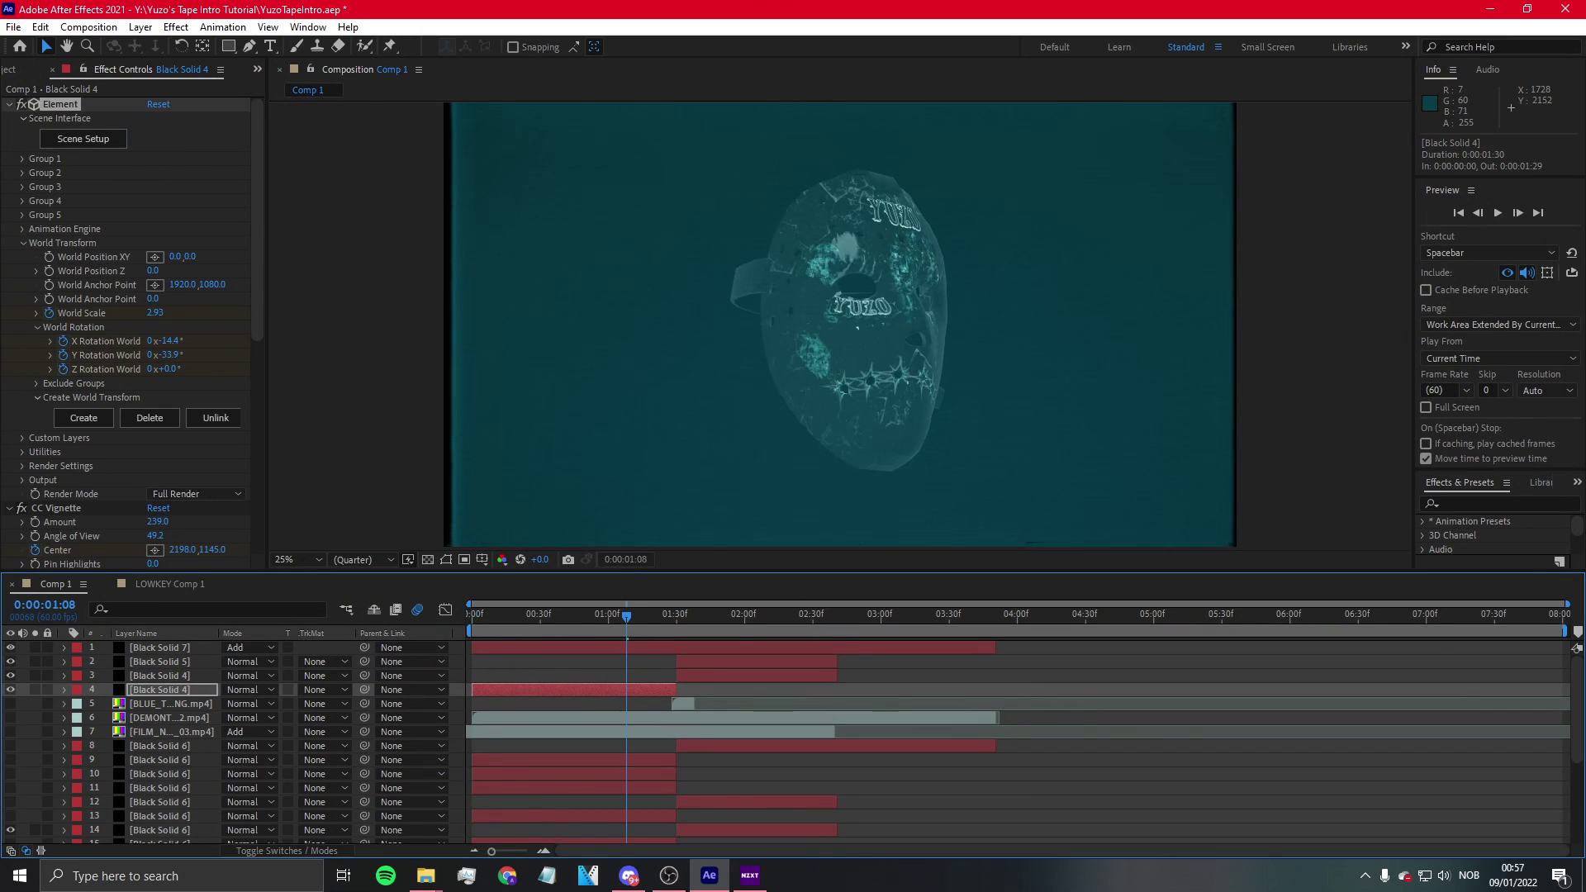
pyautogui.moveTo(628, 620)
pyautogui.mouseDown()
pyautogui.moveTo(512, 616)
pyautogui.moveTo(600, 616)
pyautogui.mouseUp()
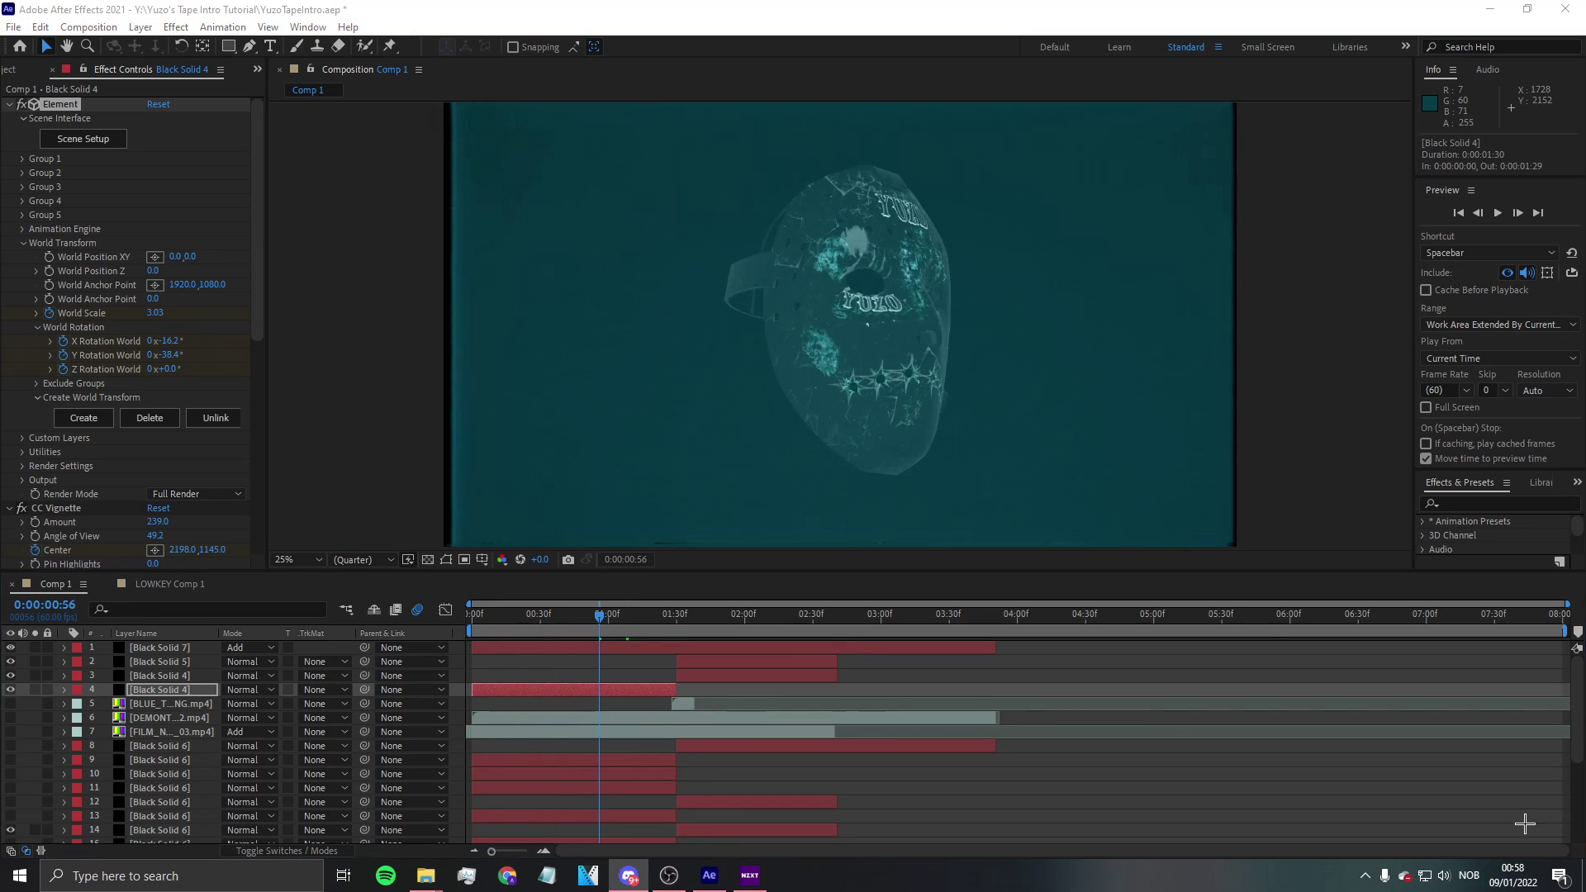
pyautogui.click(650, 616)
pyautogui.moveTo(652, 617); pyautogui.dragTo(475, 616)
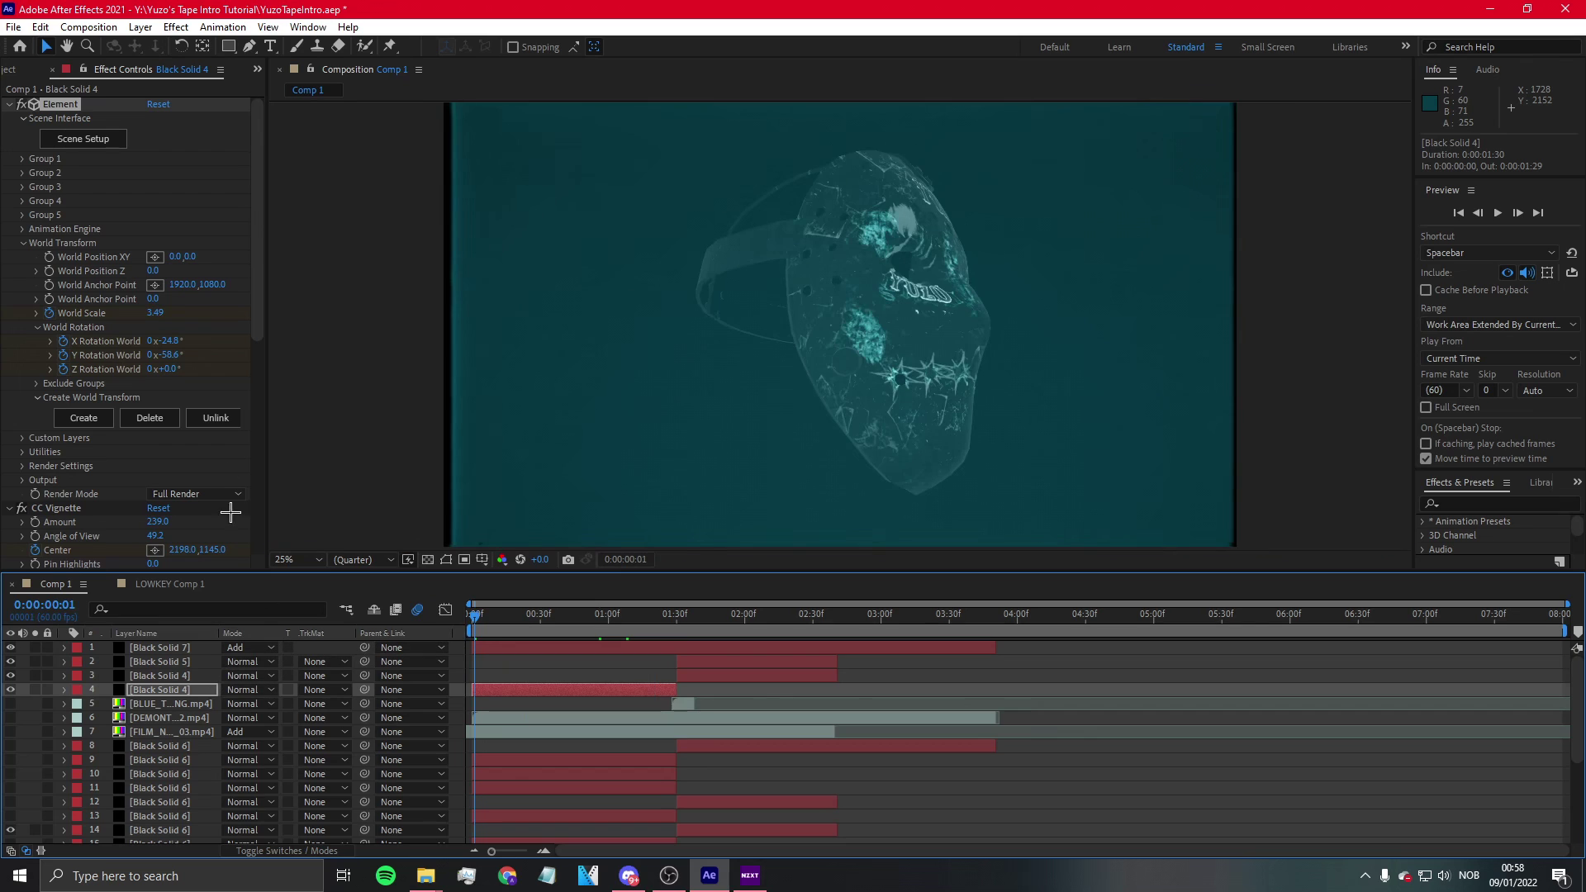
pyautogui.click(123, 153)
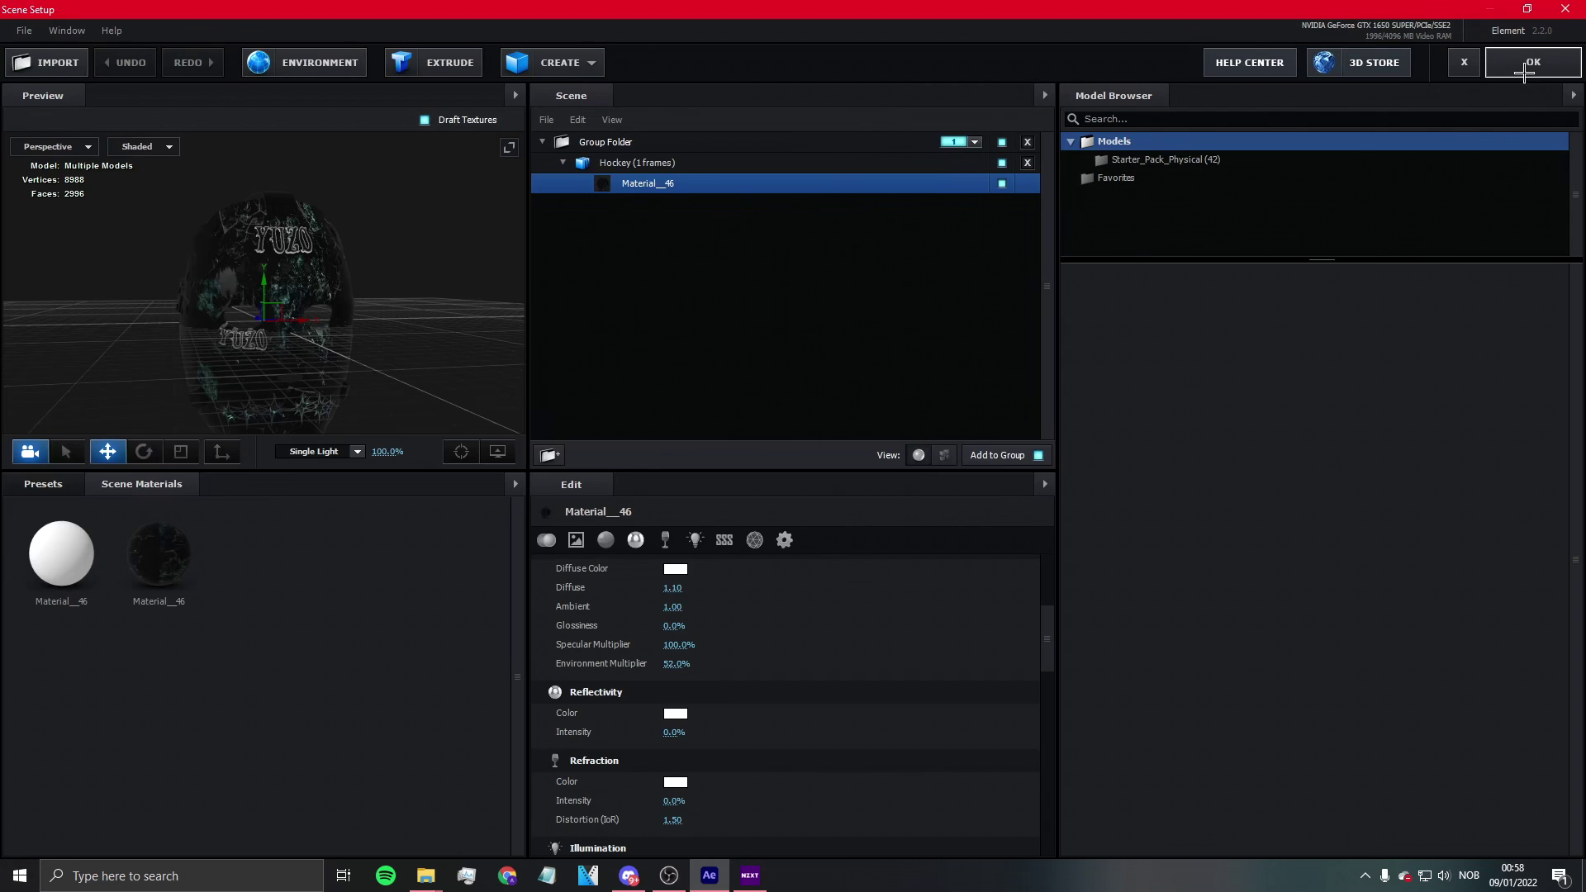
# Step: Brighten Material__46 to a pale grey with its diffuse texture at 74% and Diffuse 0.98
pyautogui.moveTo(671, 587); pyautogui.dragTo(598, 613)
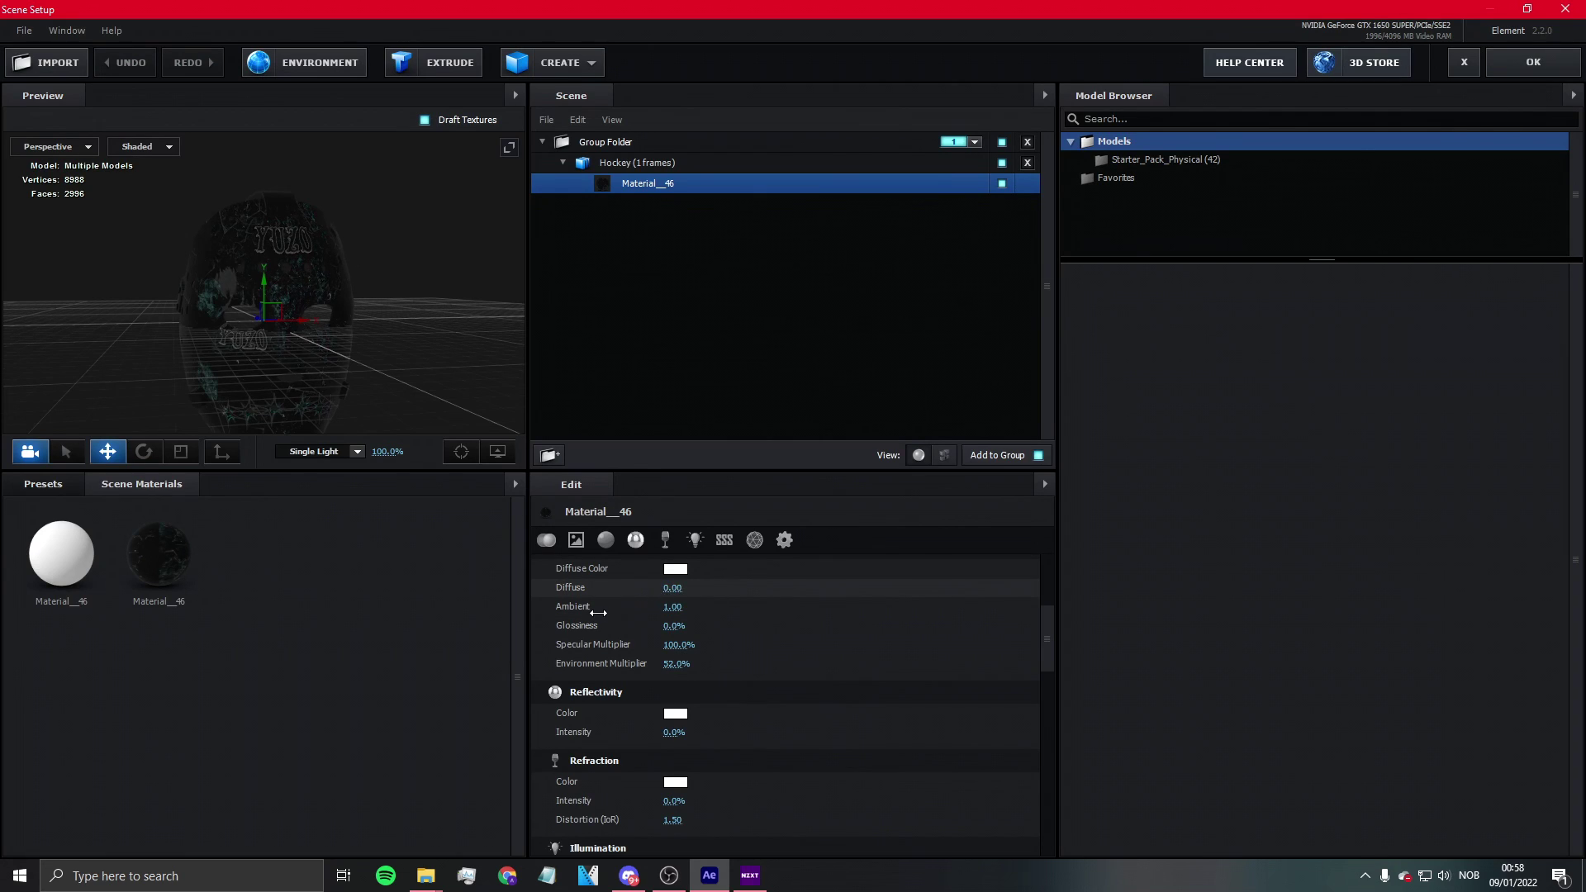
pyautogui.scroll(5, 628, 636)
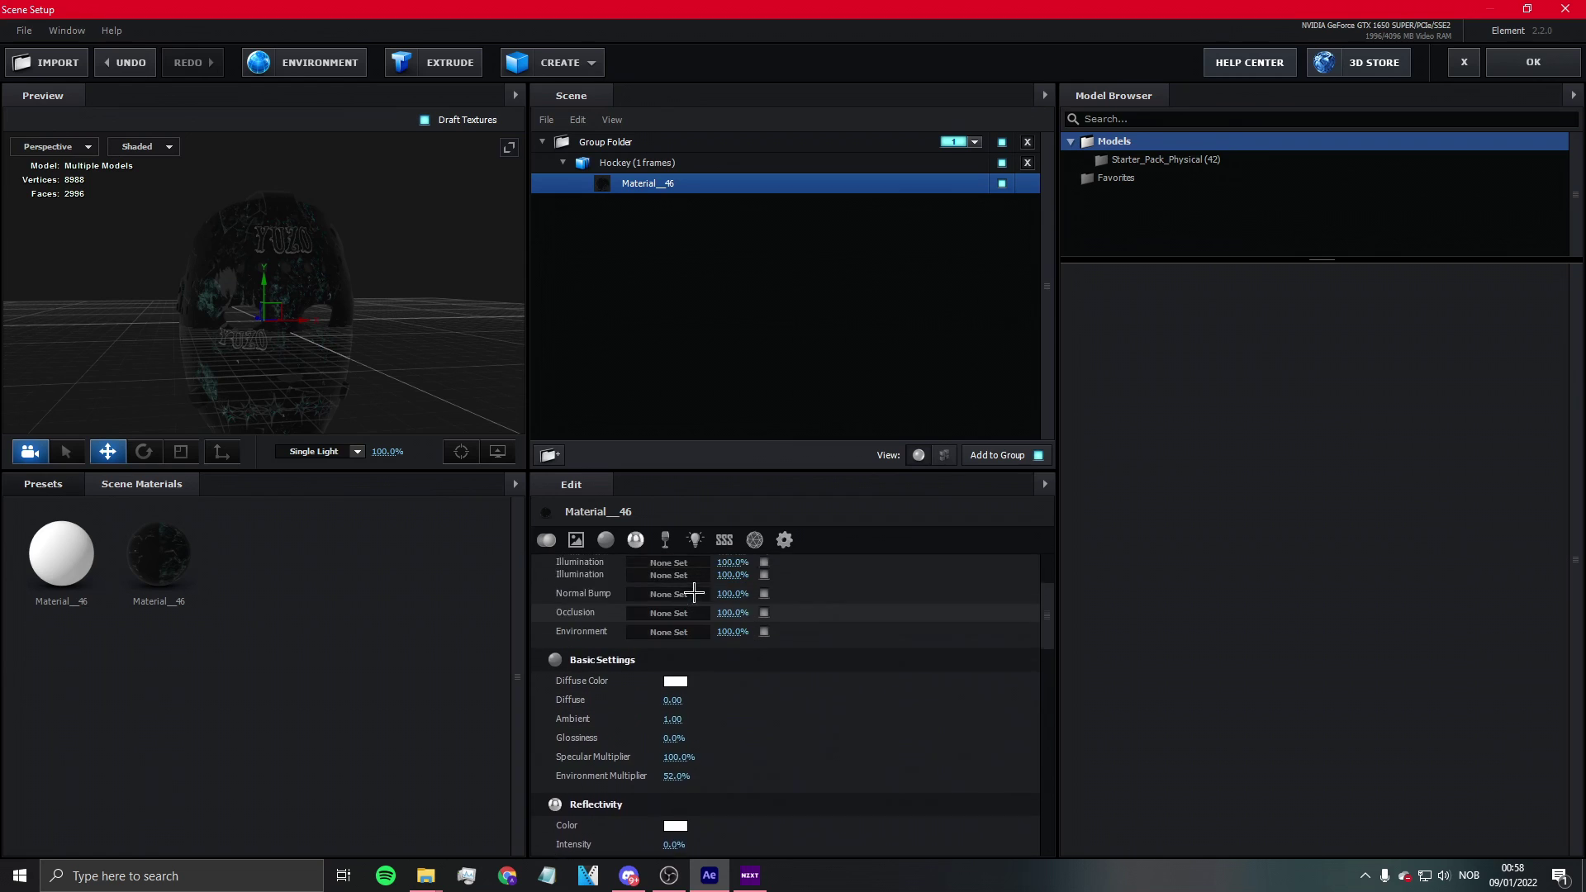
pyautogui.moveTo(732, 637)
pyautogui.mouseDown()
pyautogui.moveTo(709, 643)
pyautogui.moveTo(723, 638)
pyautogui.mouseUp()
pyautogui.moveTo(672, 819); pyautogui.dragTo(751, 812)
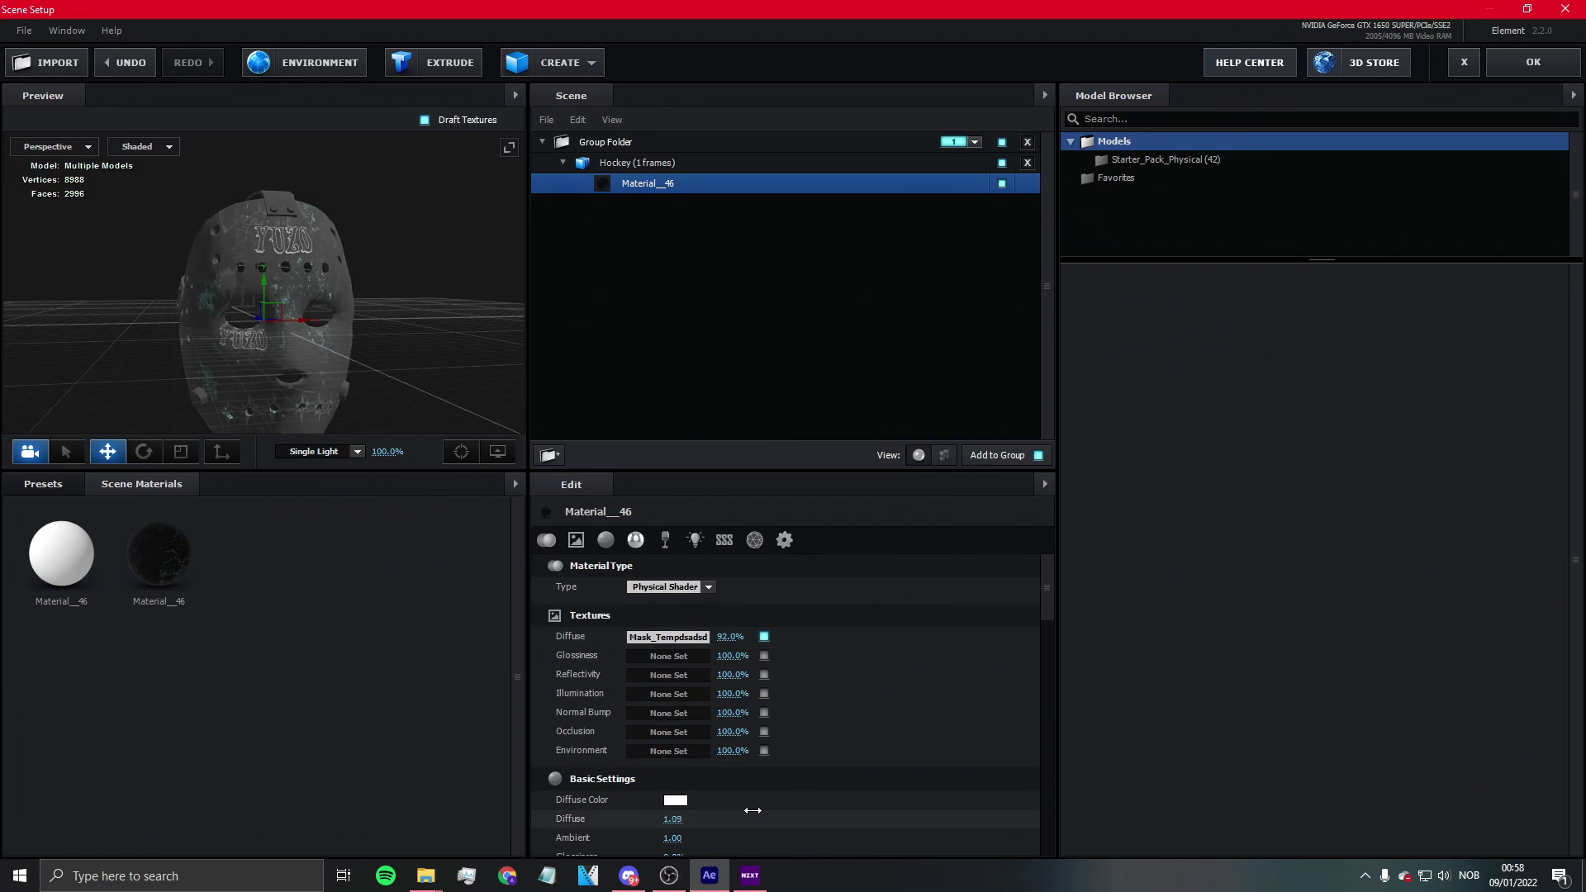
pyautogui.moveTo(732, 639); pyautogui.dragTo(724, 650)
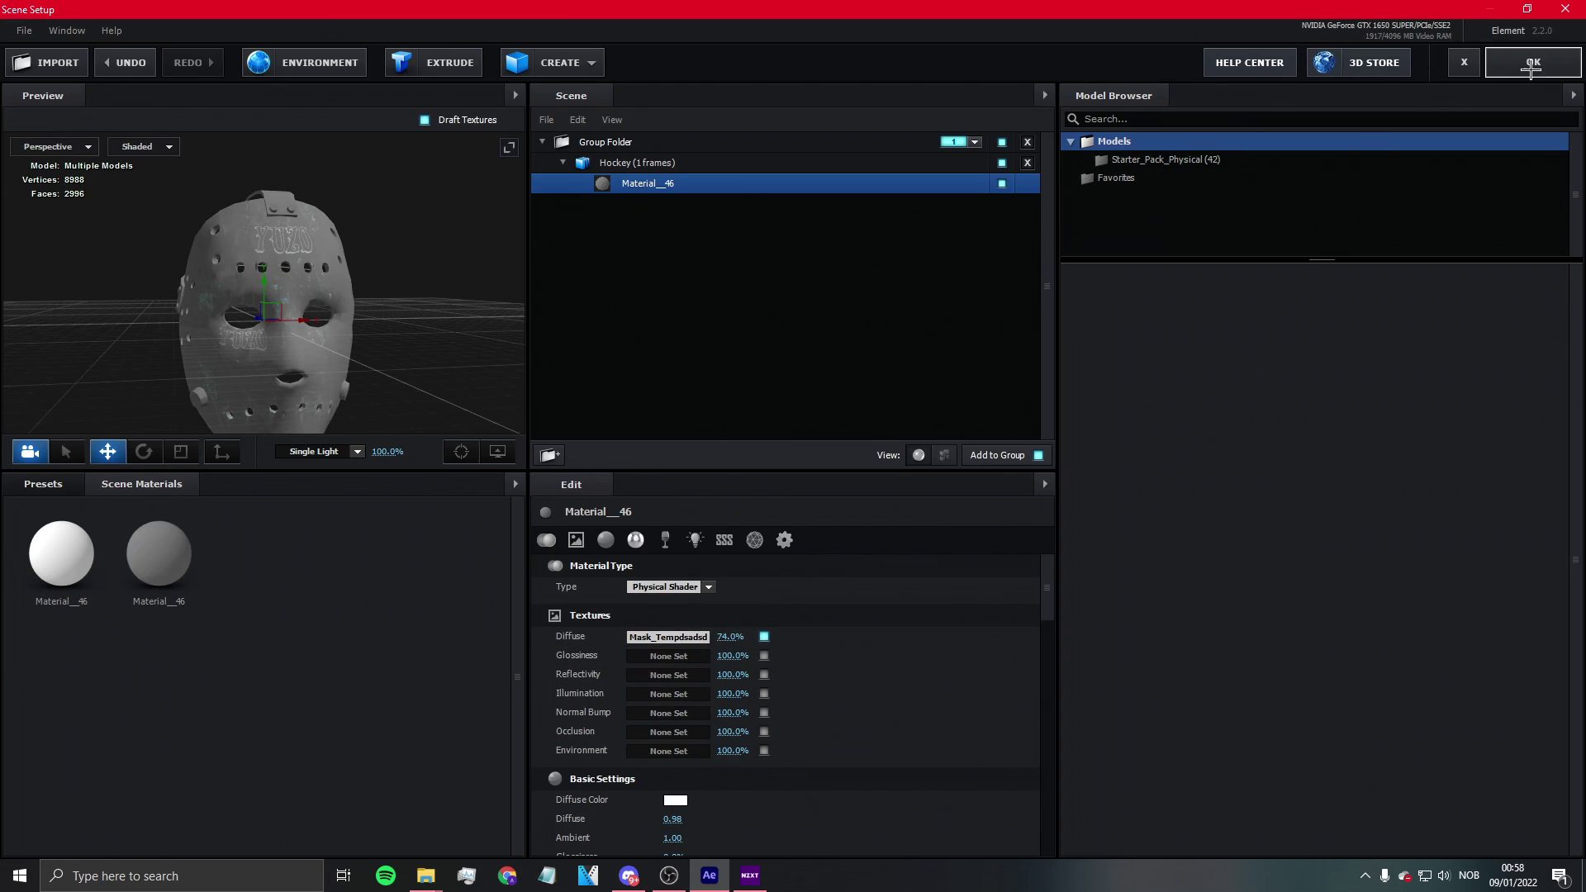
# Step: Apply the material changes and place the current time at 0:00:01:30
pyautogui.click(1497, 66)
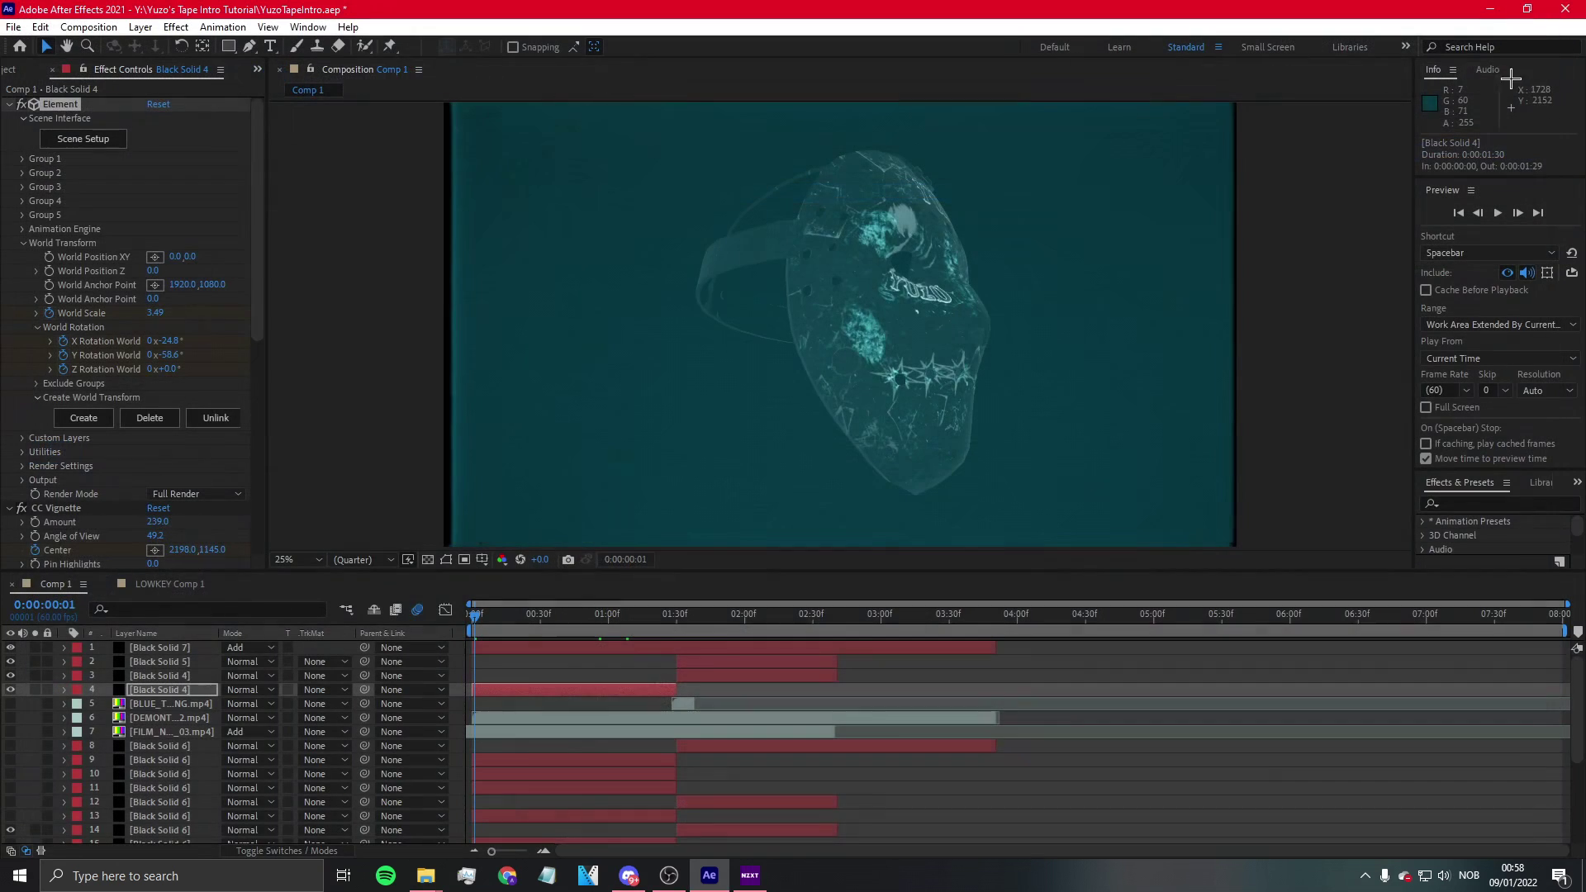
pyautogui.moveTo(501, 609); pyautogui.dragTo(682, 614)
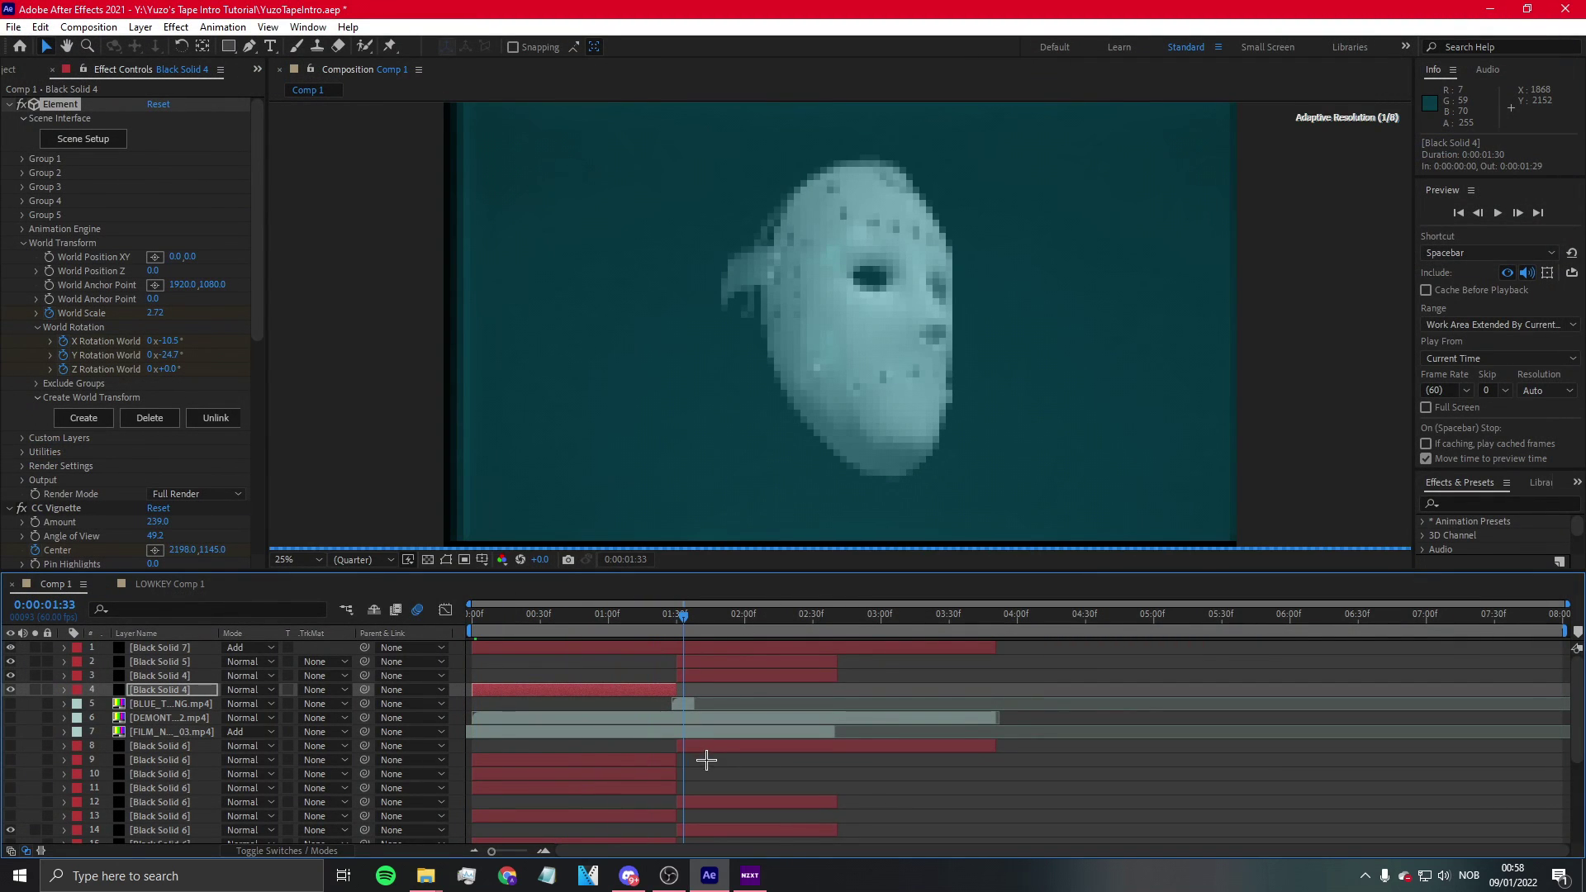
pyautogui.click(717, 747)
pyautogui.click(671, 621)
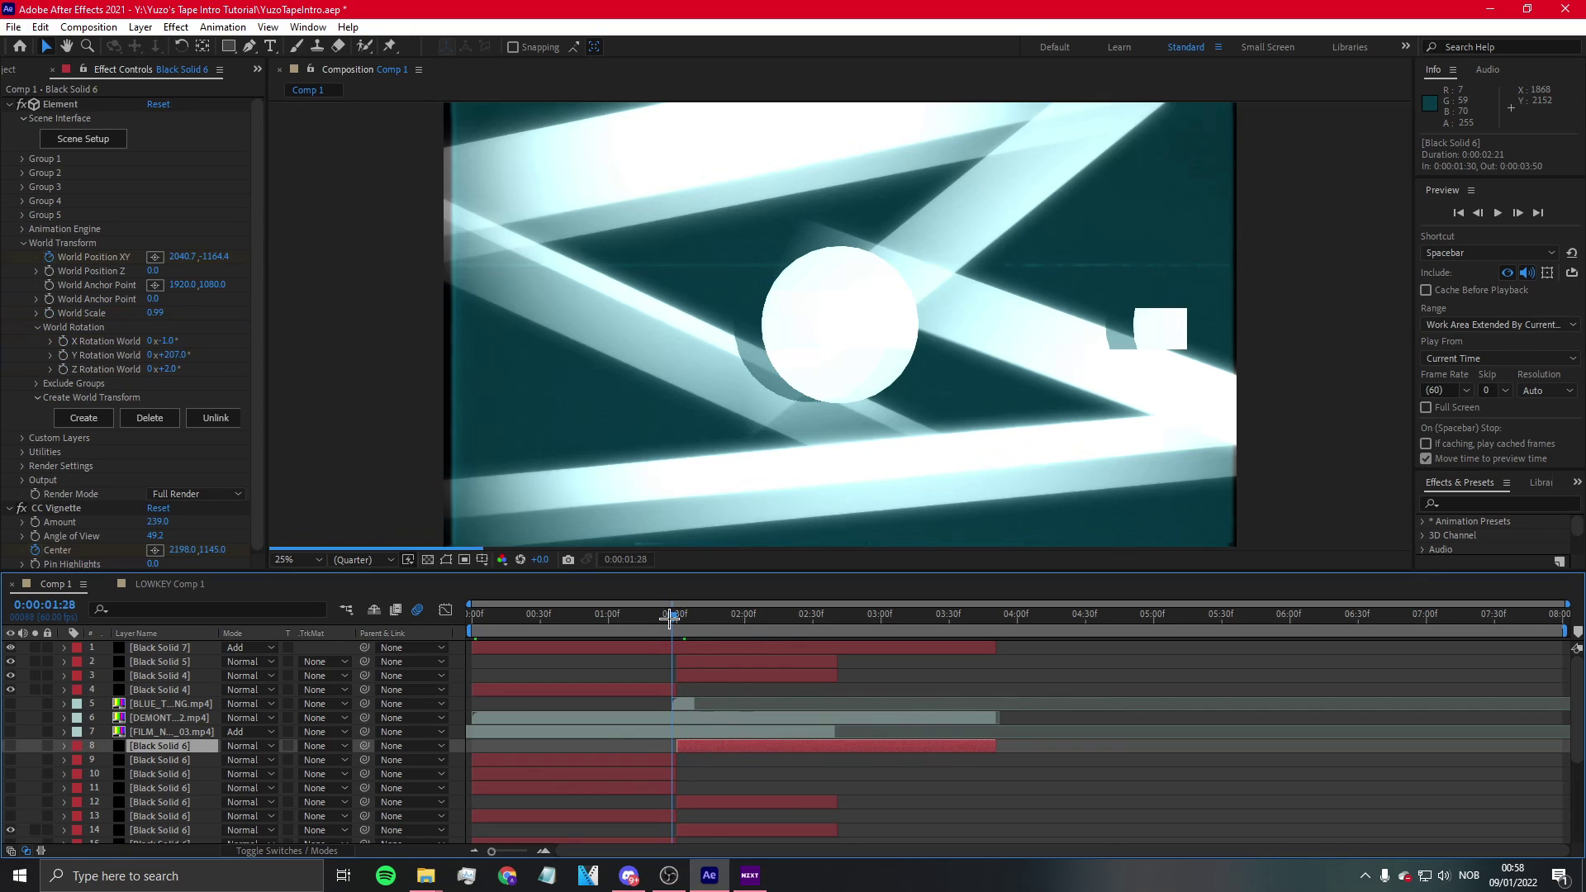
pyautogui.click(686, 649)
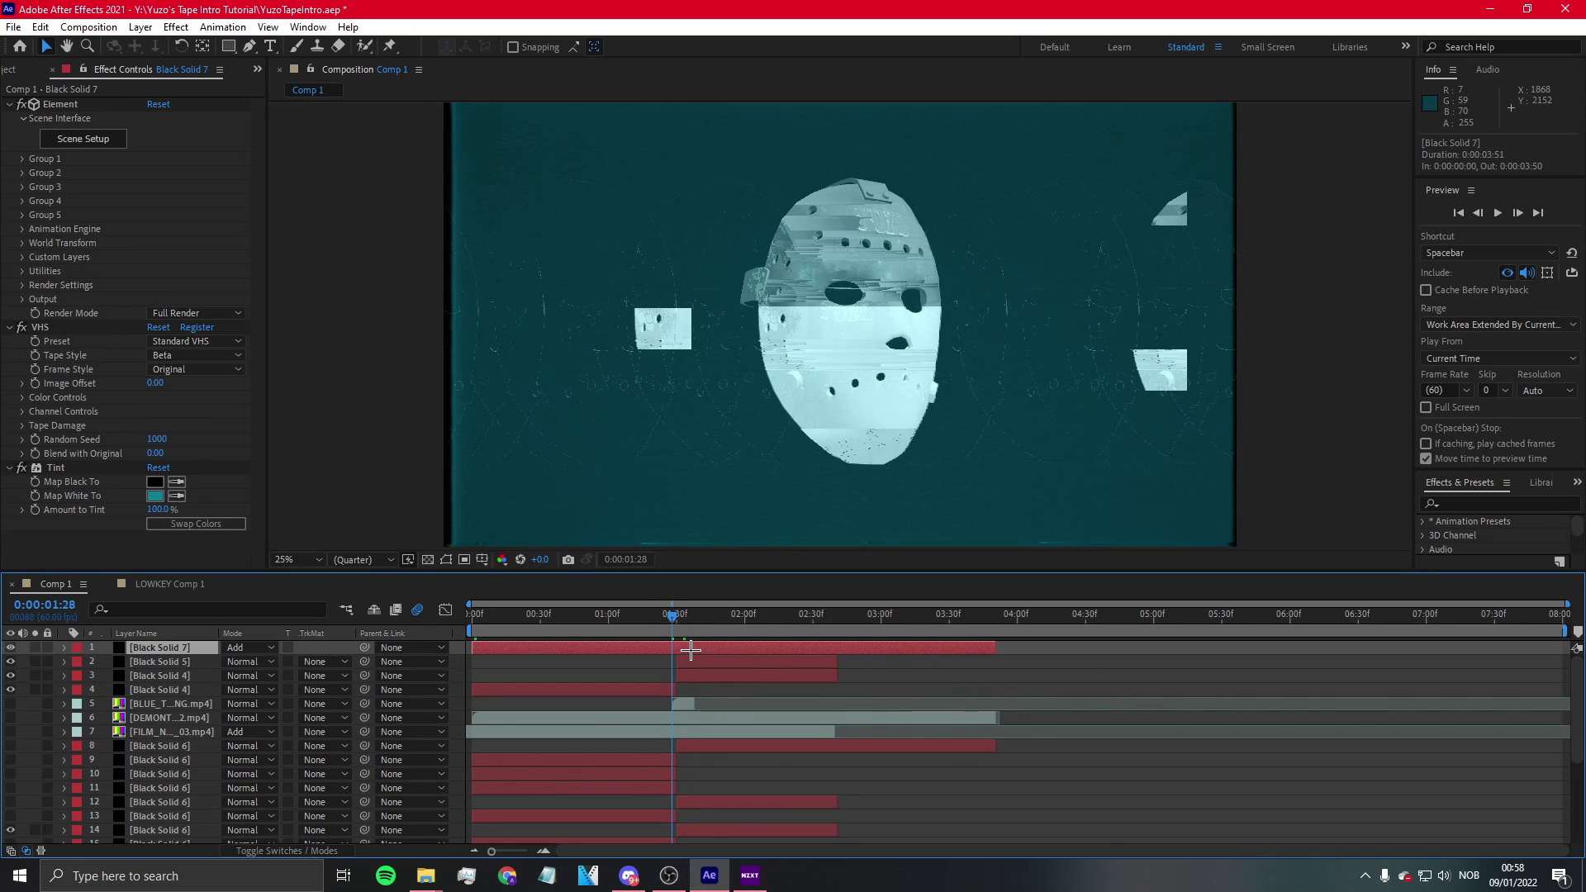
pyautogui.moveTo(671, 613); pyautogui.dragTo(678, 614)
# Step: Select the light-beam layers Black Solid 5, 4, 7 and 6 in turn to review them
pyautogui.click(704, 661)
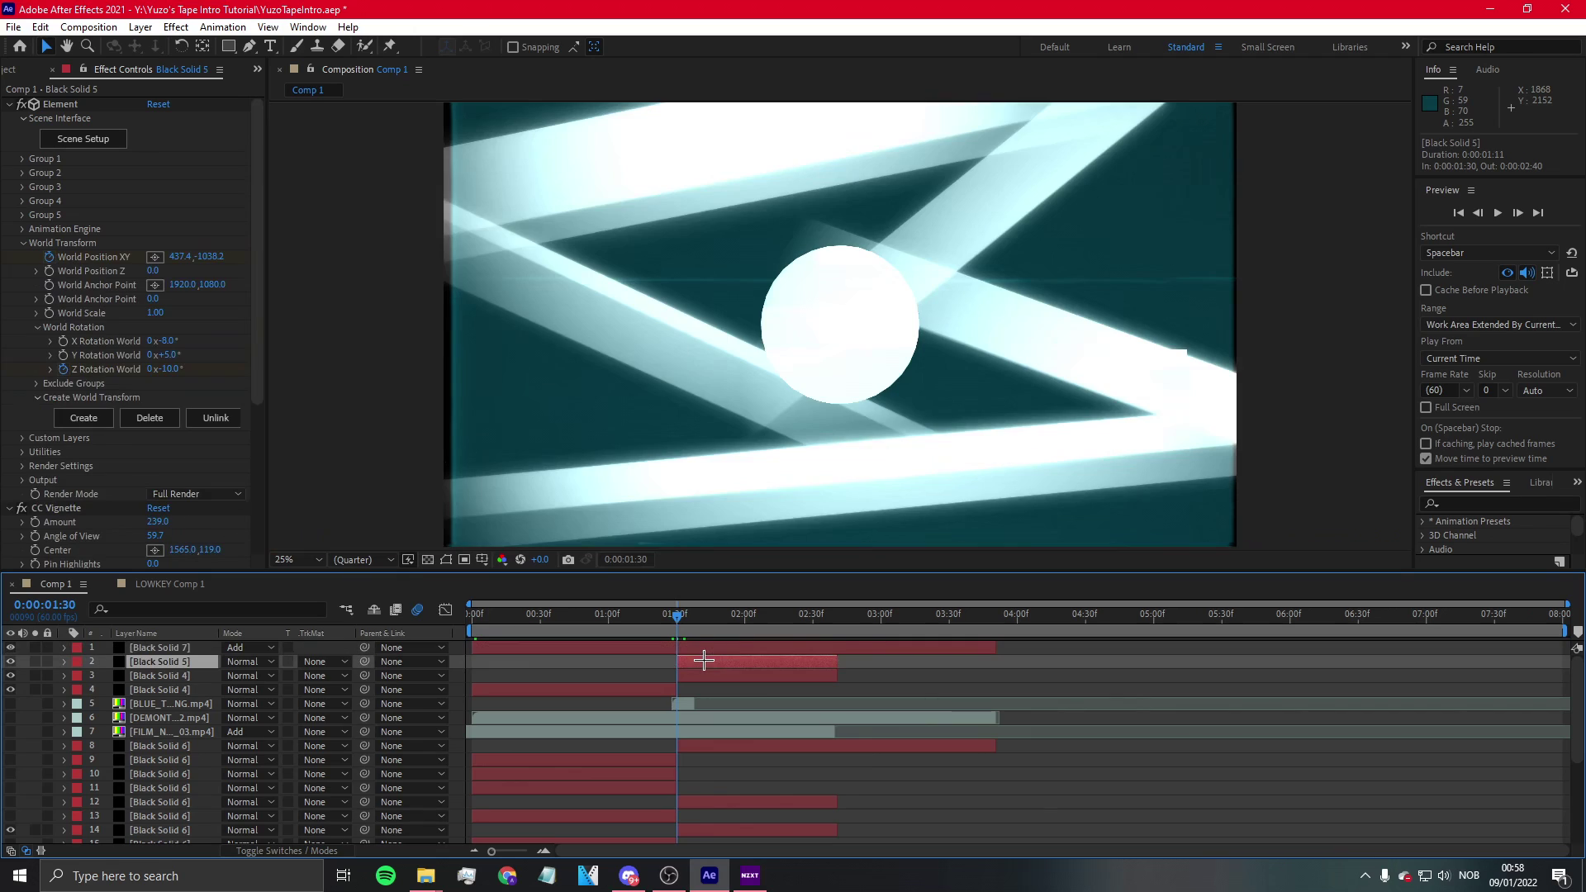
pyautogui.click(698, 674)
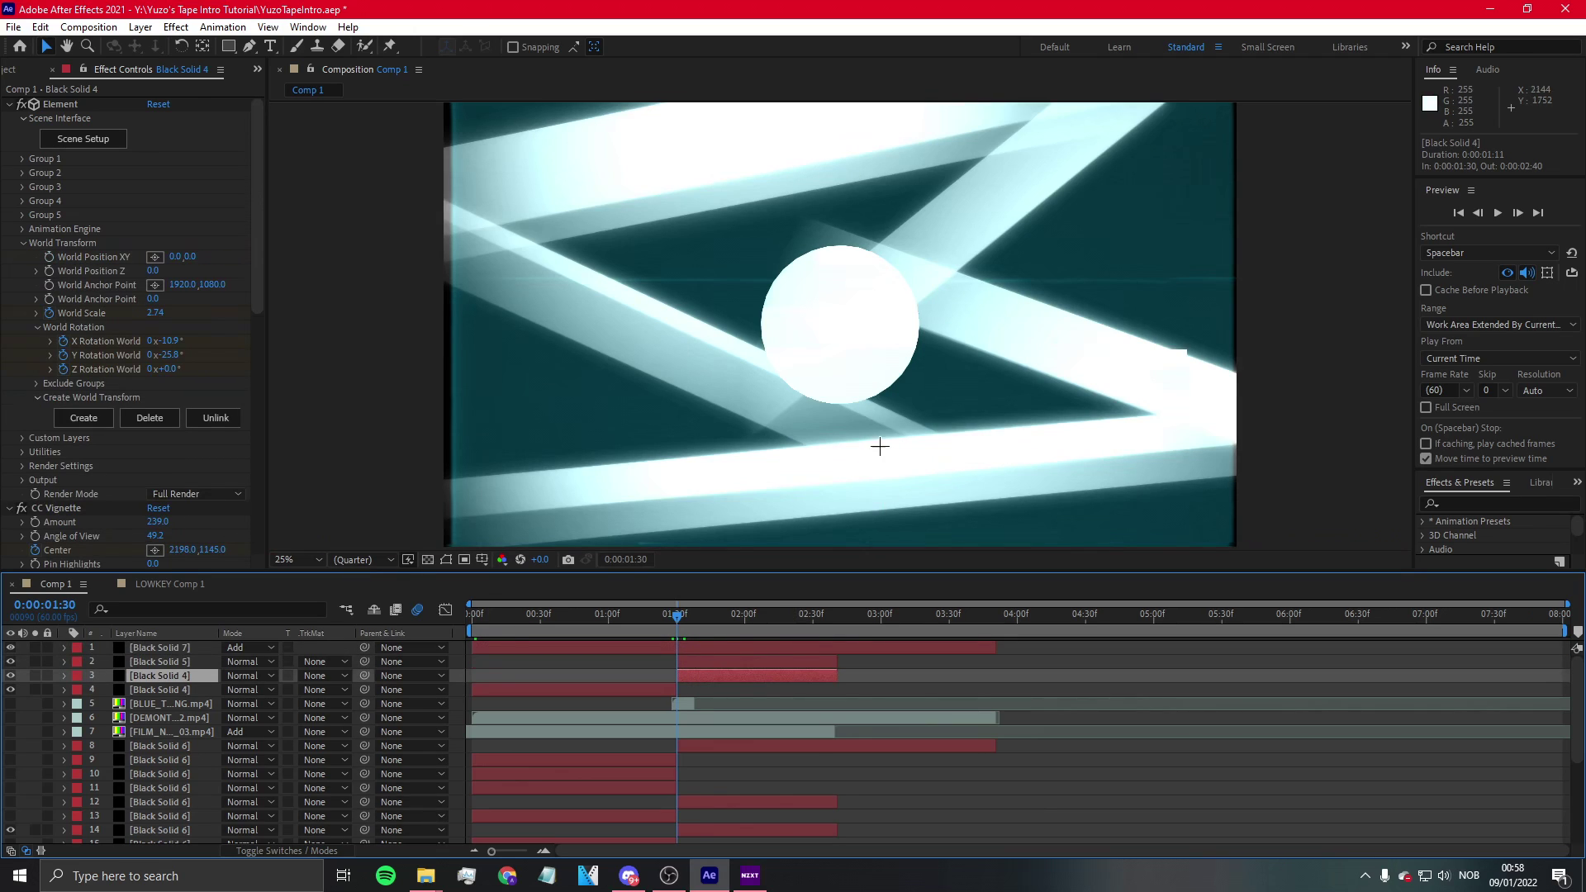
pyautogui.click(702, 660)
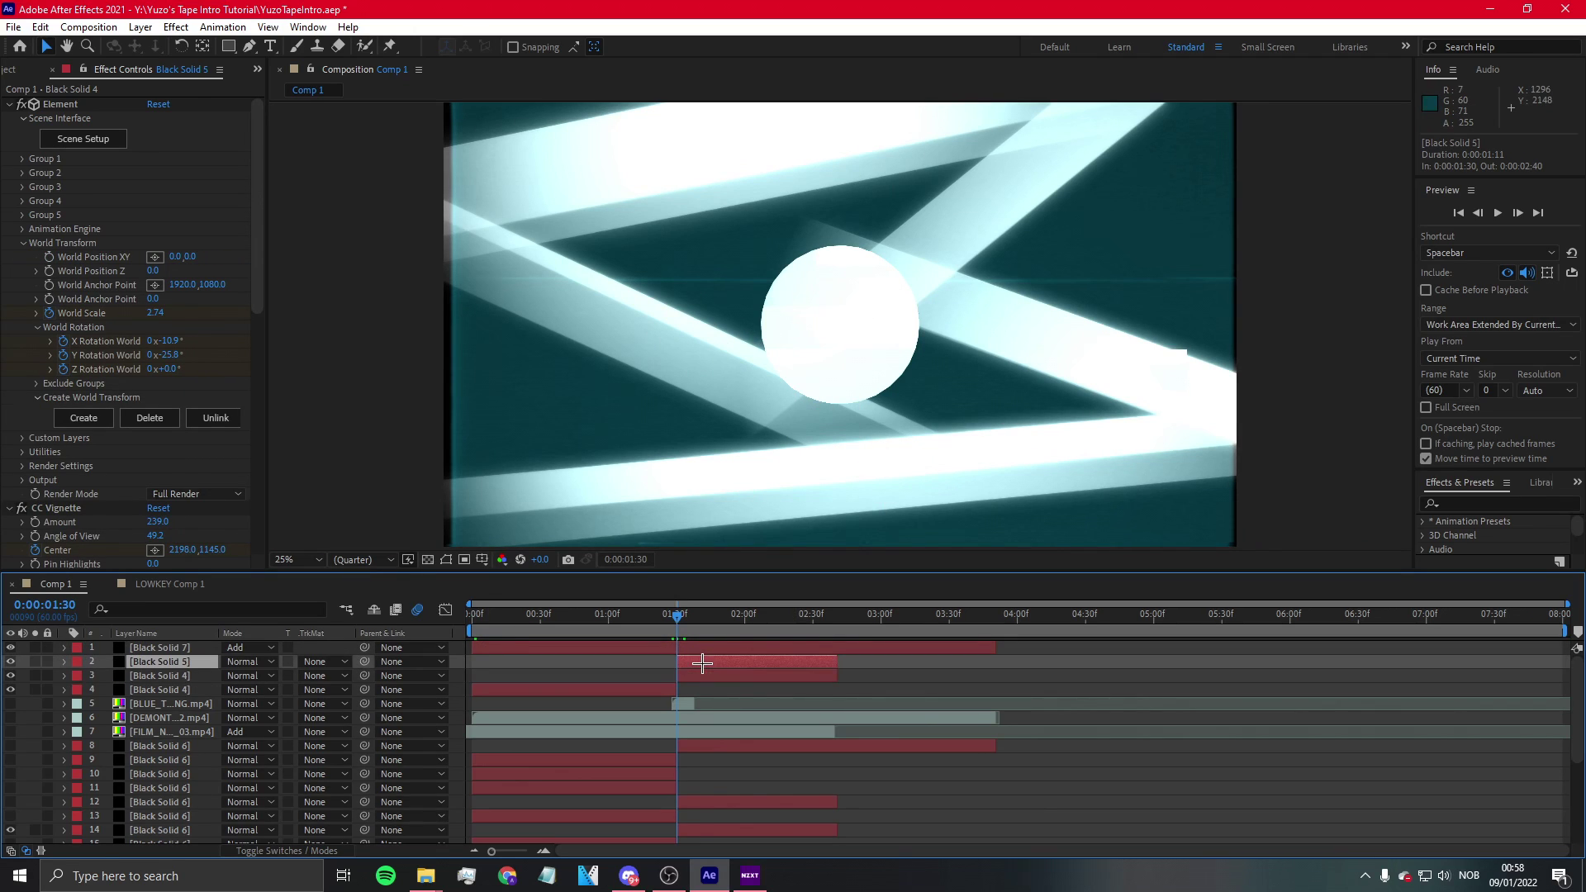
pyautogui.click(711, 647)
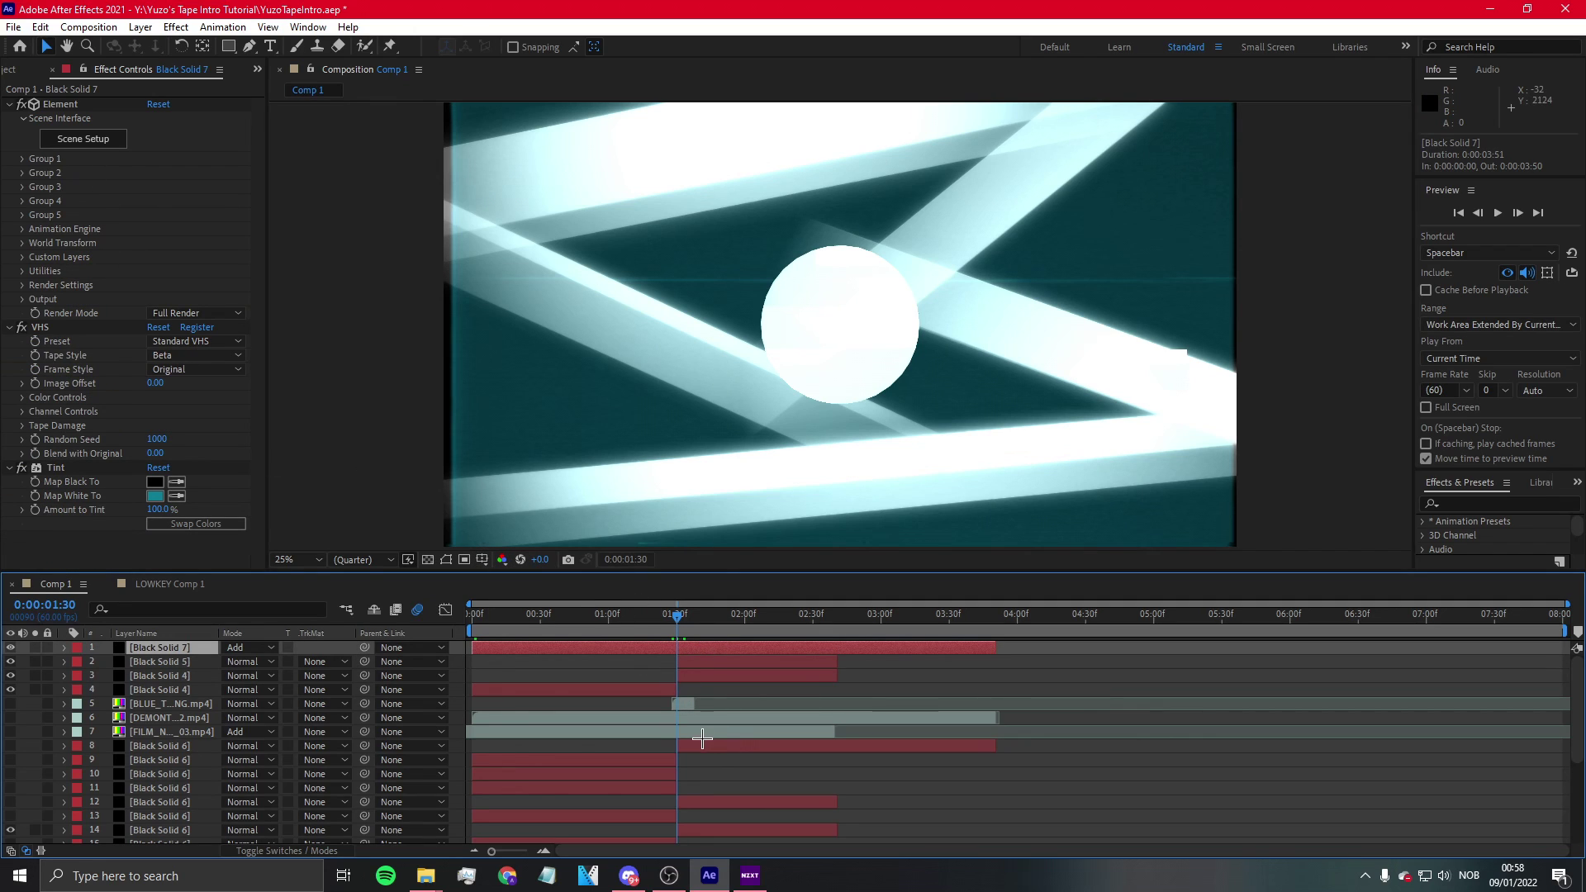
pyautogui.click(702, 737)
pyautogui.click(742, 747)
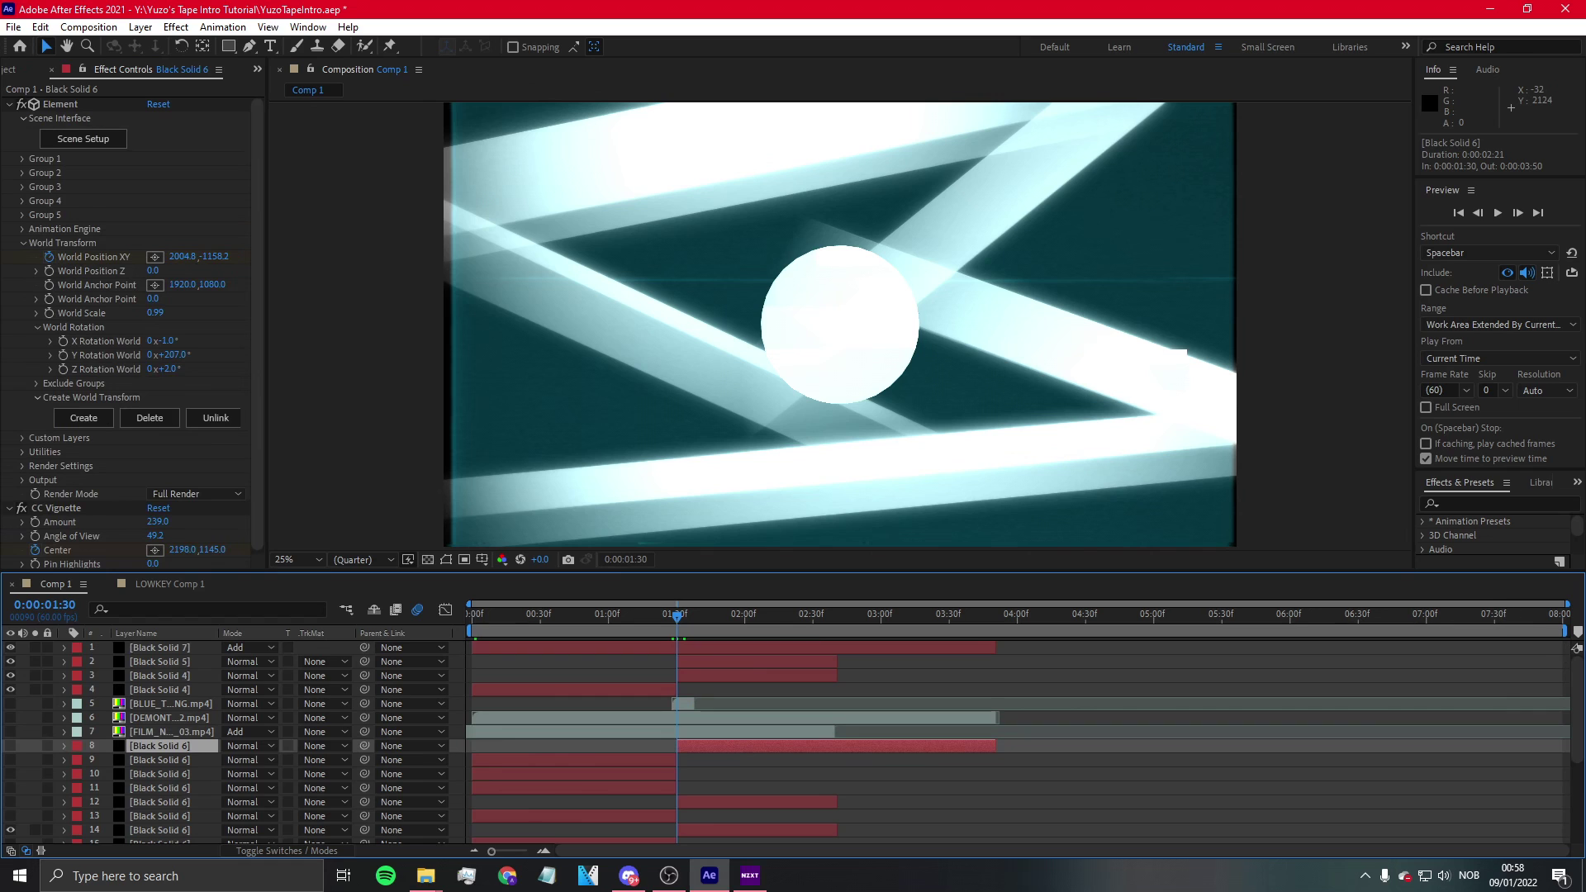
# Step: Check Black Solid 6's Element scene setup, then show Black Solid 7's effect controls
pyautogui.click(100, 142)
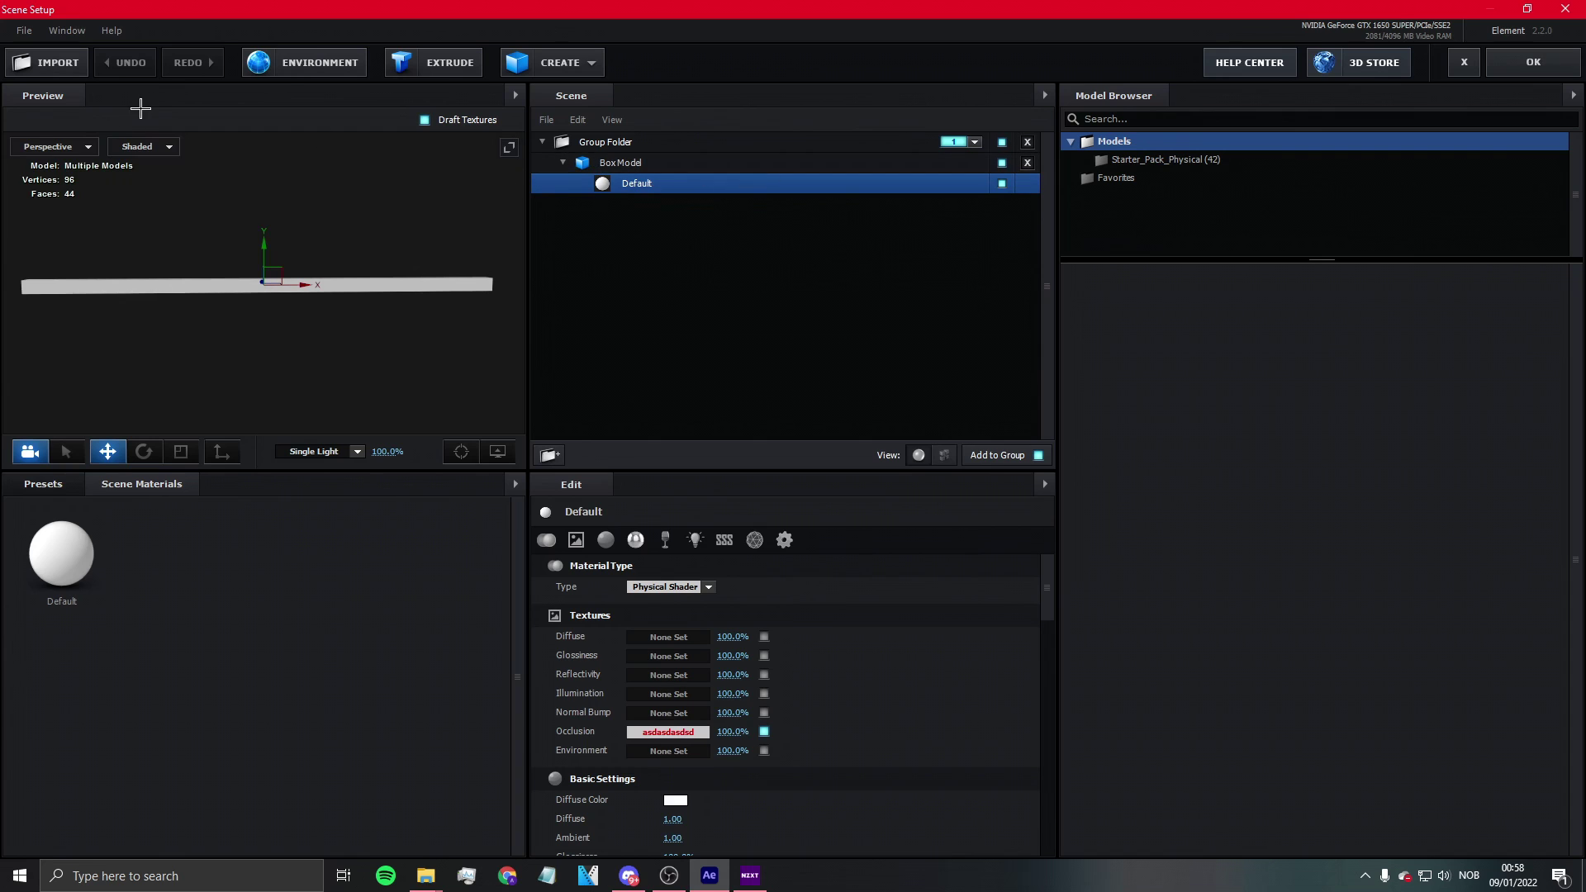
pyautogui.click(1512, 62)
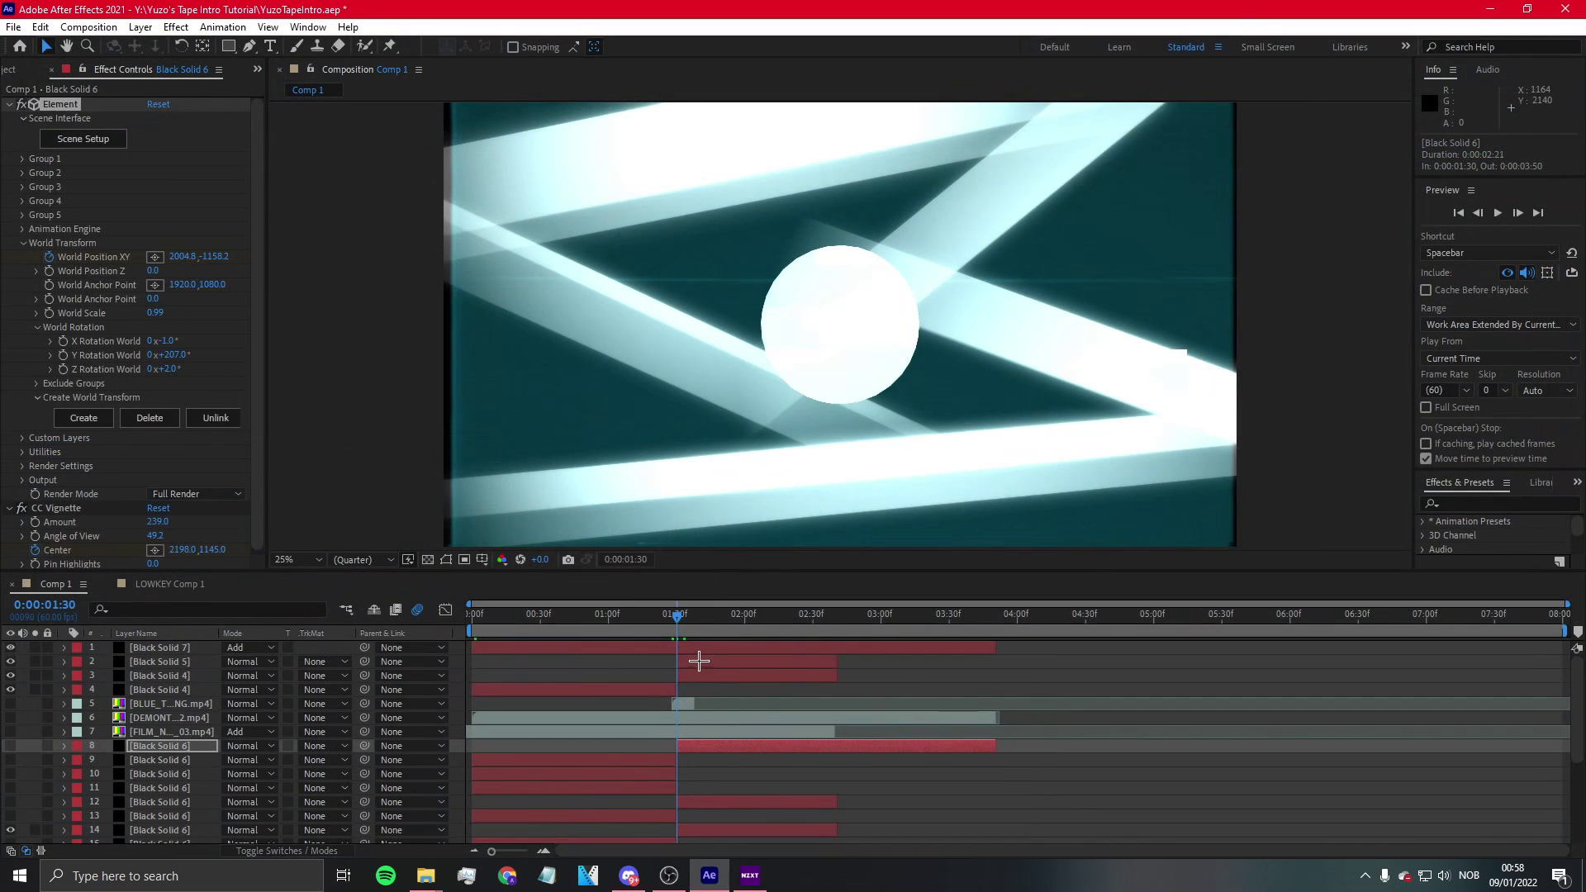
pyautogui.click(699, 648)
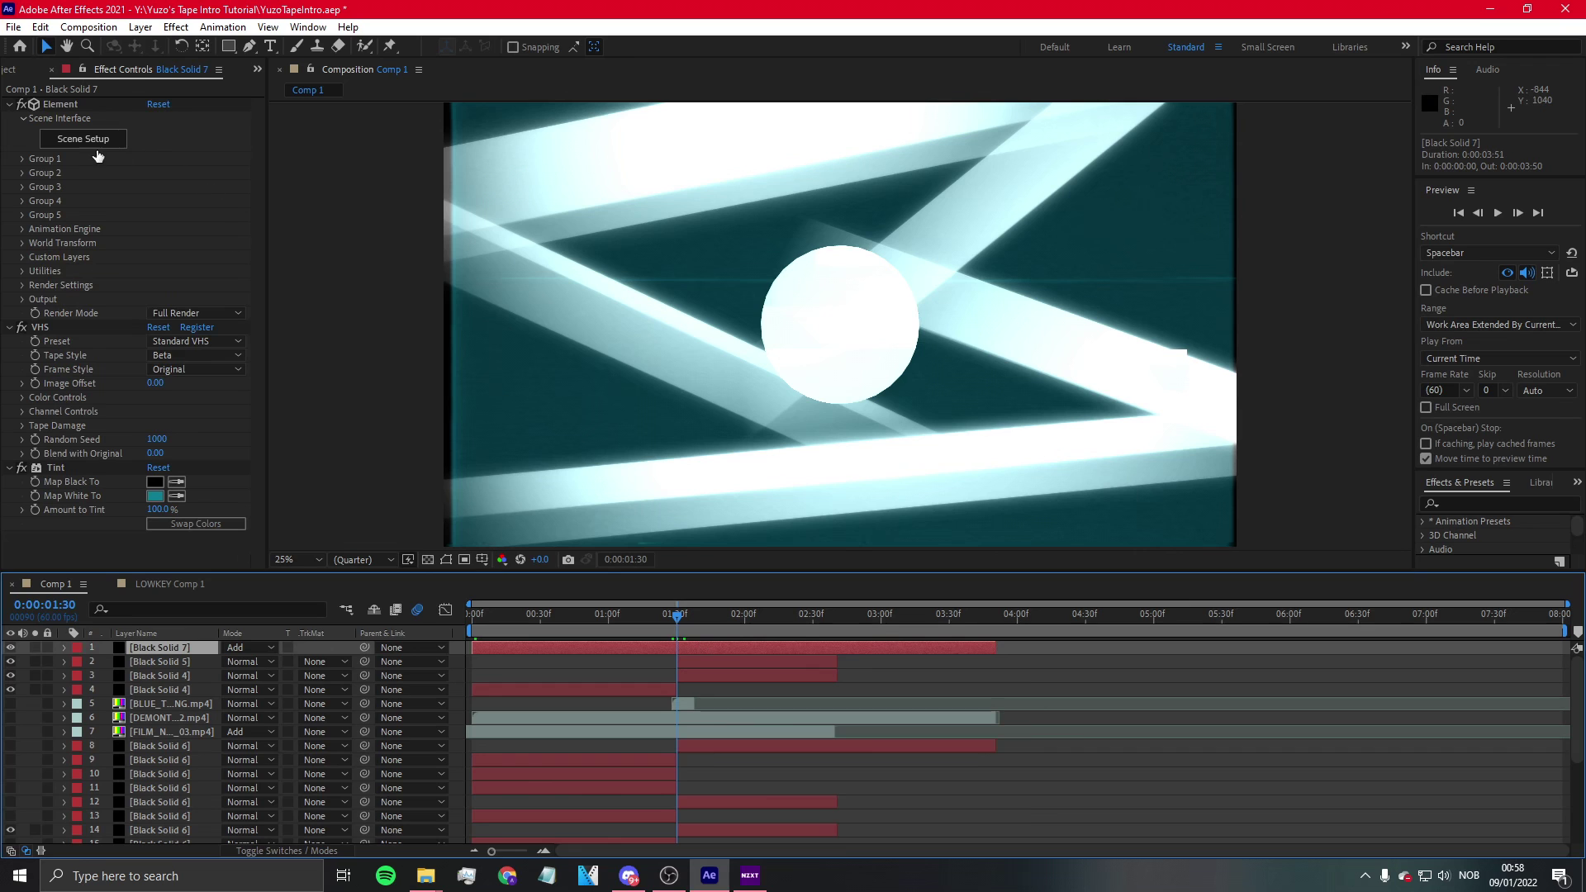
pyautogui.click(75, 142)
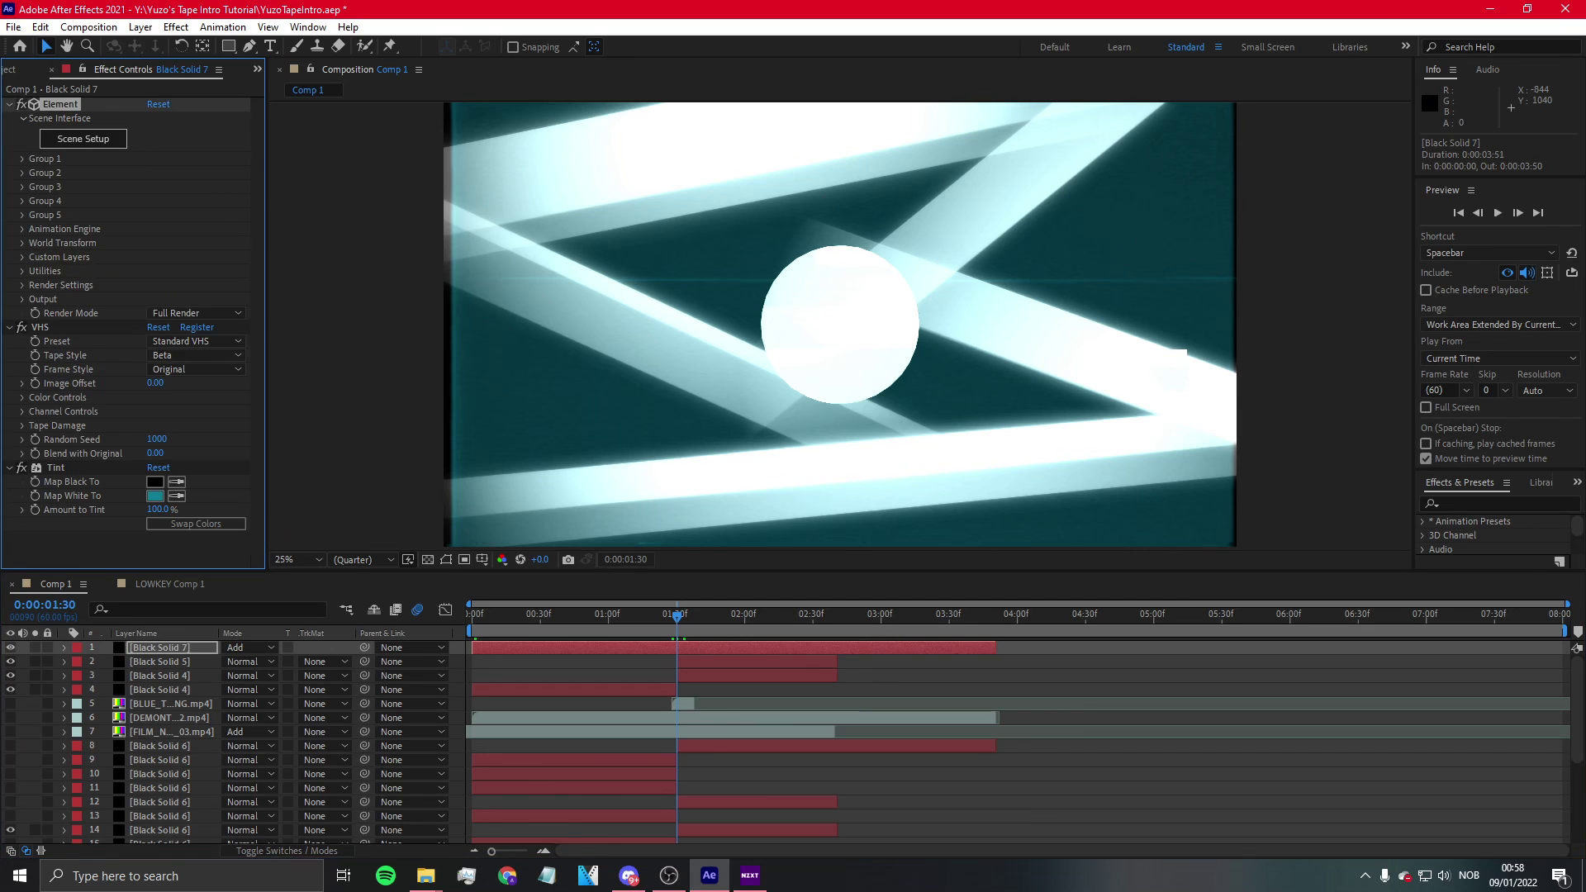